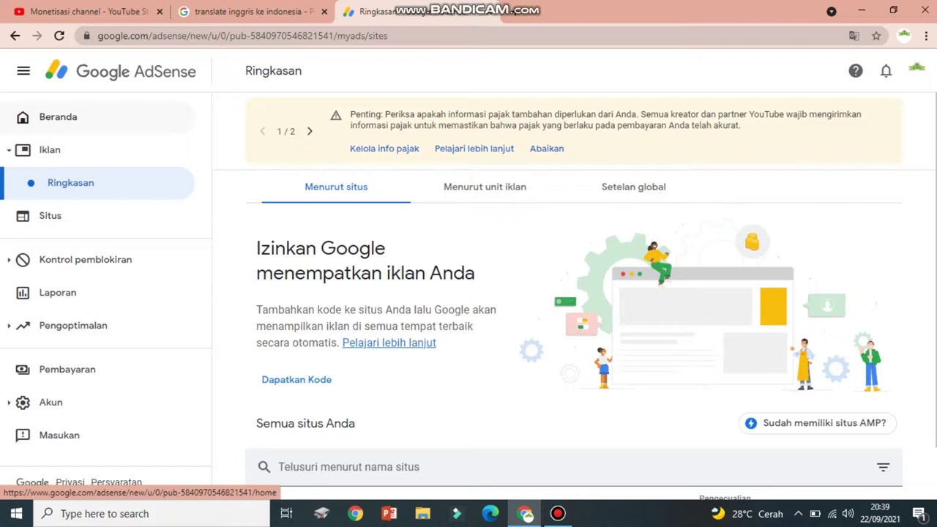
# Return to Beranda after checking Iklan, then open Kelola info pajak from the tax warning banner.
pyautogui.click(59, 117)
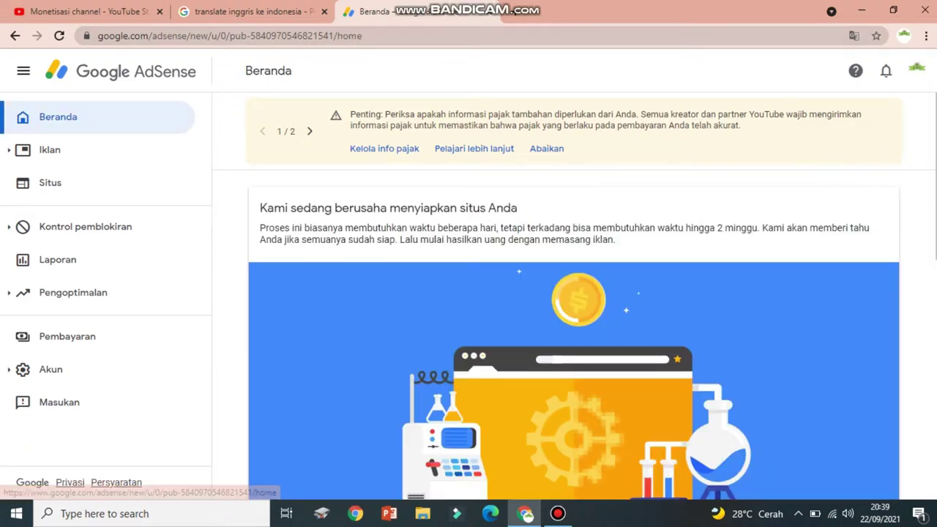
pyautogui.hotkey('ctrl', 'l')
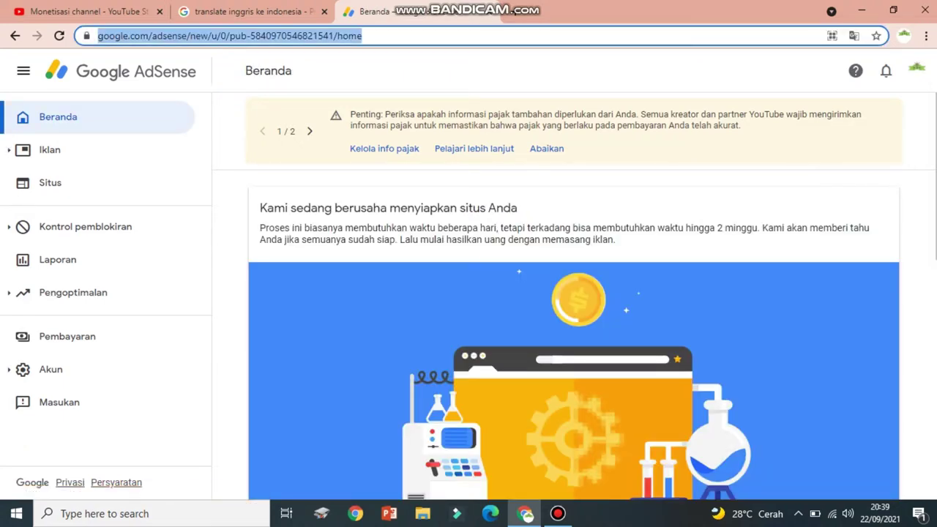
pyautogui.press('Escape')
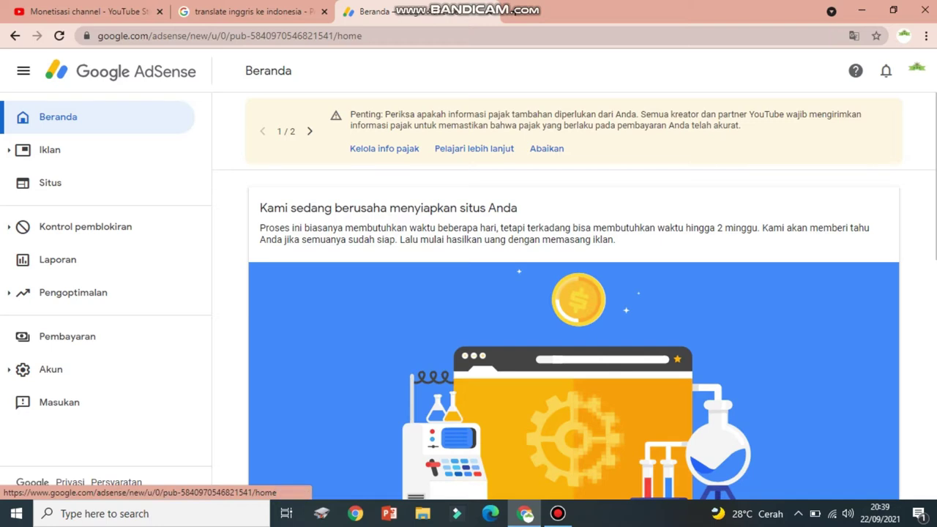
pyautogui.click(50, 149)
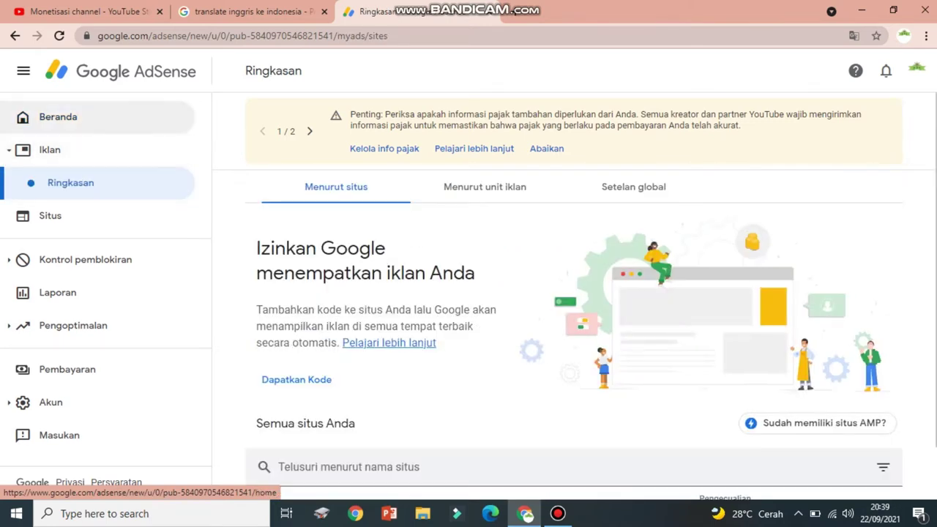
pyautogui.click(58, 116)
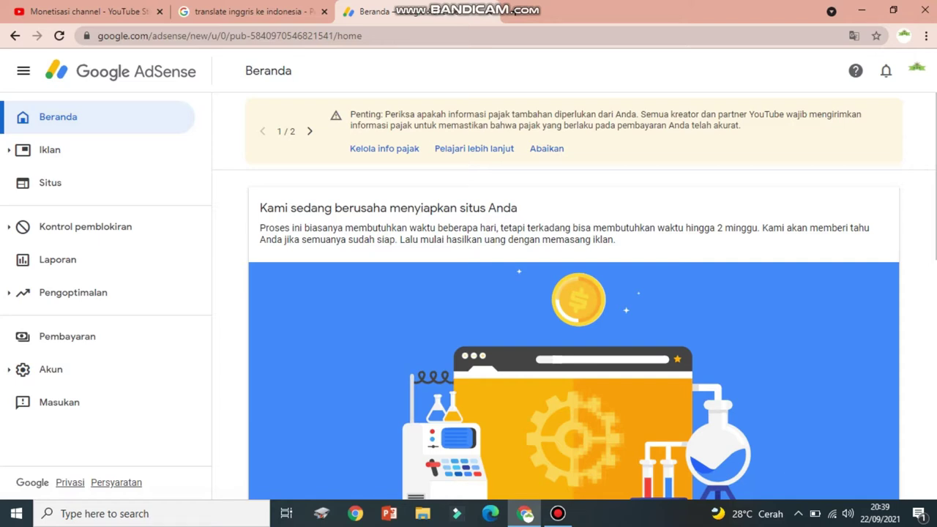
pyautogui.moveTo(350, 114); pyautogui.dragTo(742, 126)
pyautogui.click(384, 148)
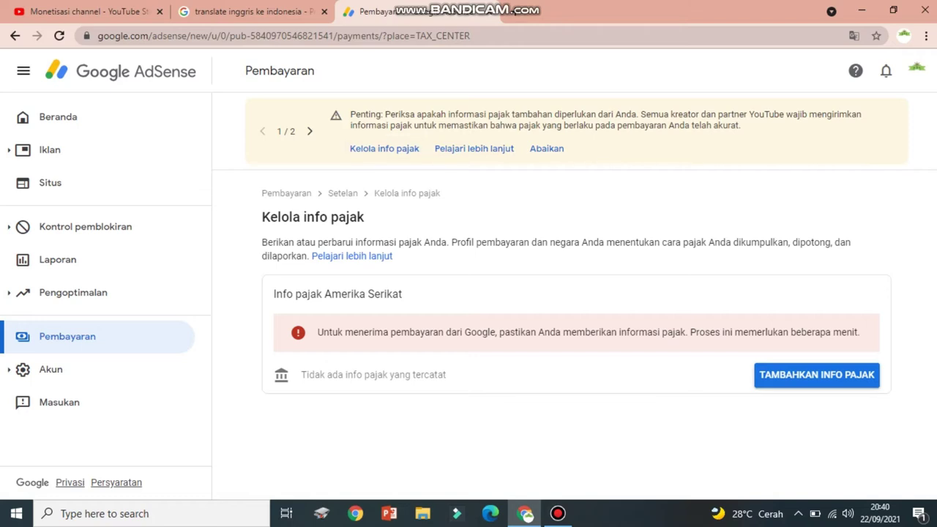
# On Kelola info pajak, choose TAMBAHKAN INFO PAJAK to bring up the Google password check.
pyautogui.moveTo(262, 217); pyautogui.dragTo(447, 375)
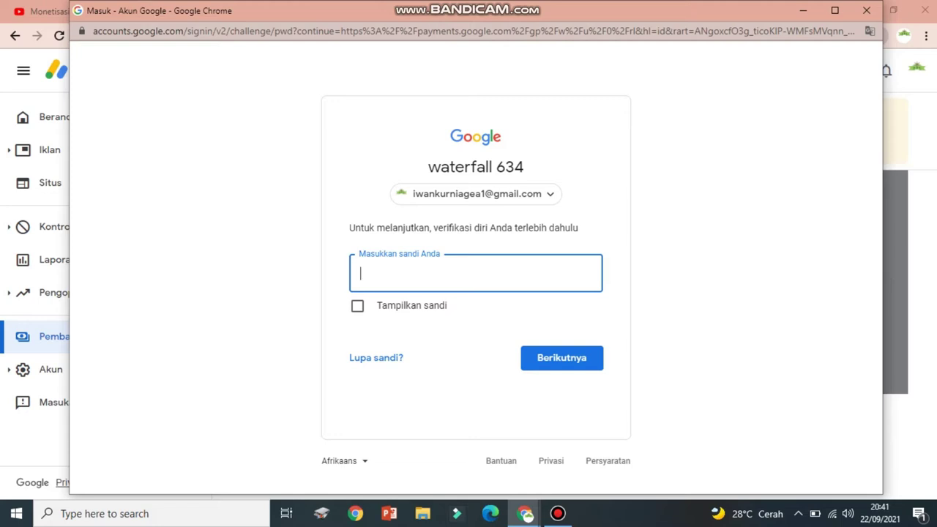
# Enter the Google account password in 'Masukkan sandi Anda' and submit it to verify identity.
pyautogui.write('•••••••••')
pyautogui.write('•')
pyautogui.press('BackSpace')
pyautogui.press('BackSpace')
pyautogui.press('BackSpace')
pyautogui.press('BackSpace')
pyautogui.press('BackSpace')
pyautogui.press('BackSpace')
pyautogui.press('BackSpace')
pyautogui.press('BackSpace')
pyautogui.press('BackSpace')
pyautogui.write('••••••••••••••')
pyautogui.press('Return')
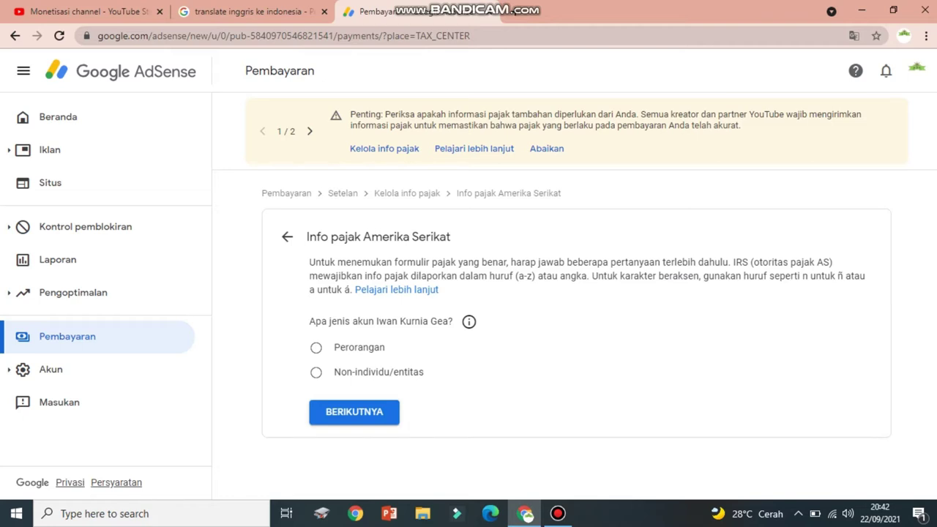
# Select Perorangan (individual) as the account type and continue to the US citizenship question.
pyautogui.moveTo(375, 321); pyautogui.dragTo(476, 322)
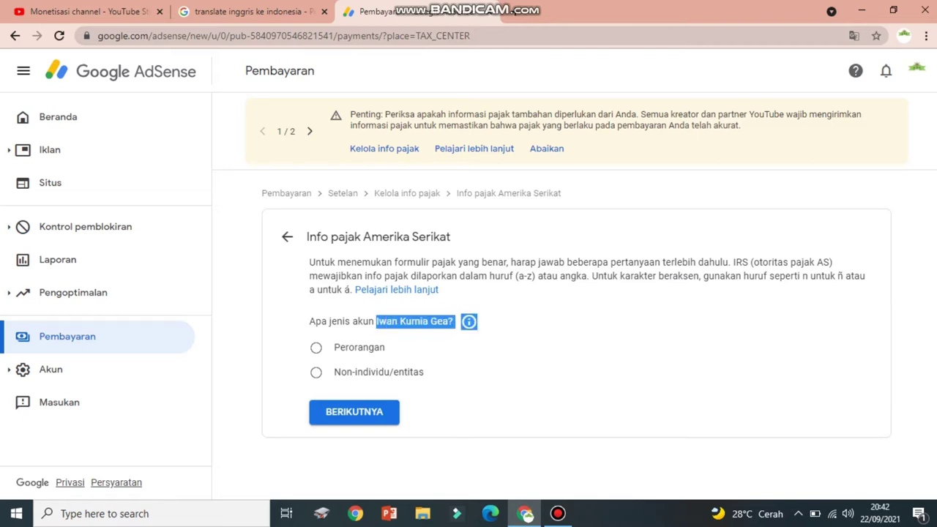
pyautogui.click(476, 322)
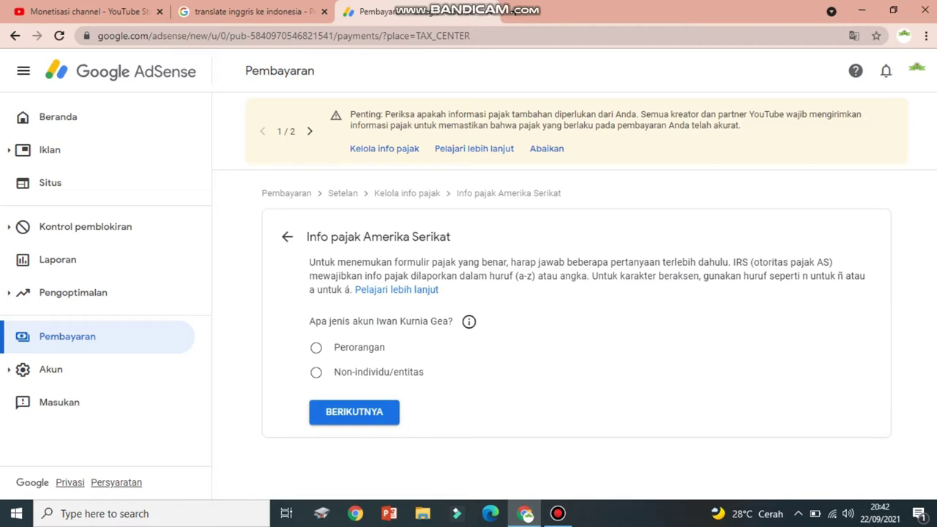
pyautogui.click(315, 348)
pyautogui.click(353, 412)
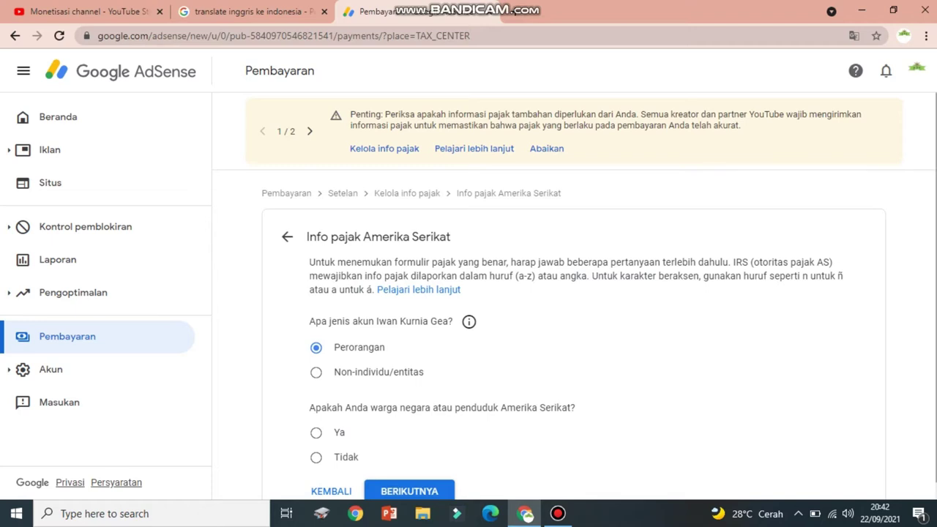
pyautogui.scroll(-1, 574, 297)
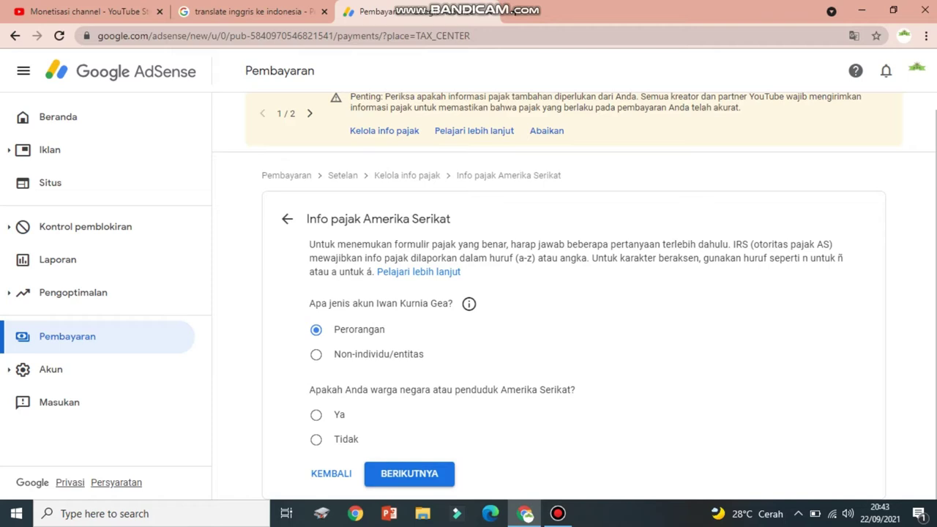
# Answer Tidak to US citizenship, select the W-8BEN form, and start filling it in.
pyautogui.click(316, 439)
pyautogui.click(409, 474)
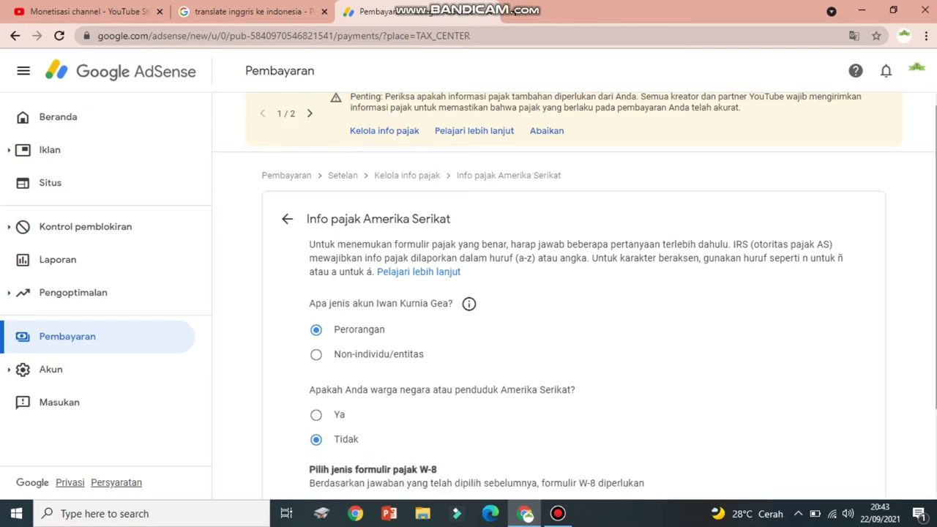
pyautogui.scroll(-2, 574, 296)
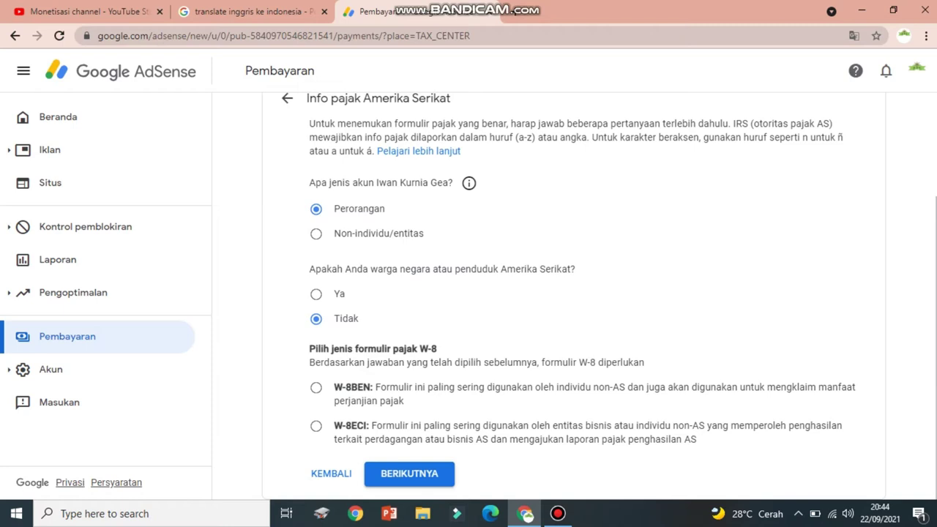
pyautogui.click(315, 388)
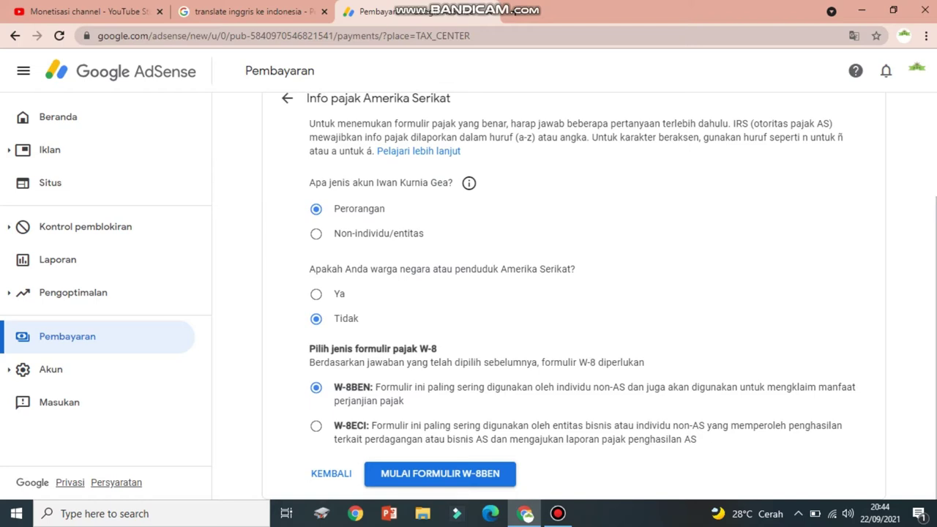
pyautogui.click(440, 474)
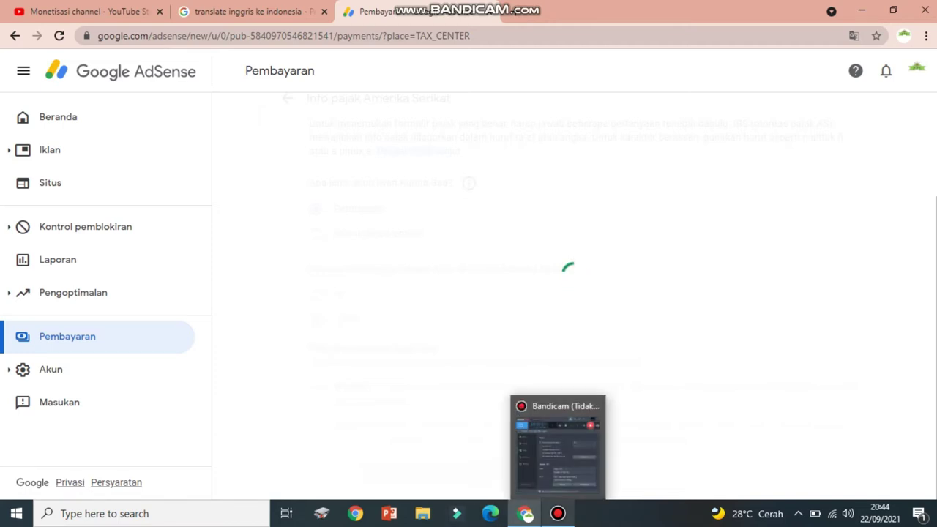
# Choose Indonesia in the Negara/Wilayah kewarganegaraan dropdown of the W-8BEN form.
pyautogui.click(558, 513)
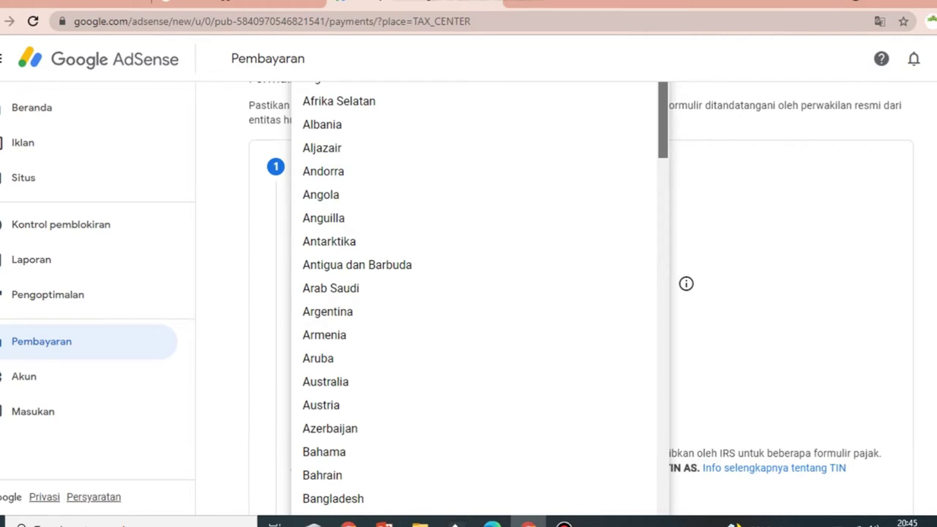
pyautogui.scroll(-10, 476, 293)
pyautogui.scroll(-6, 476, 293)
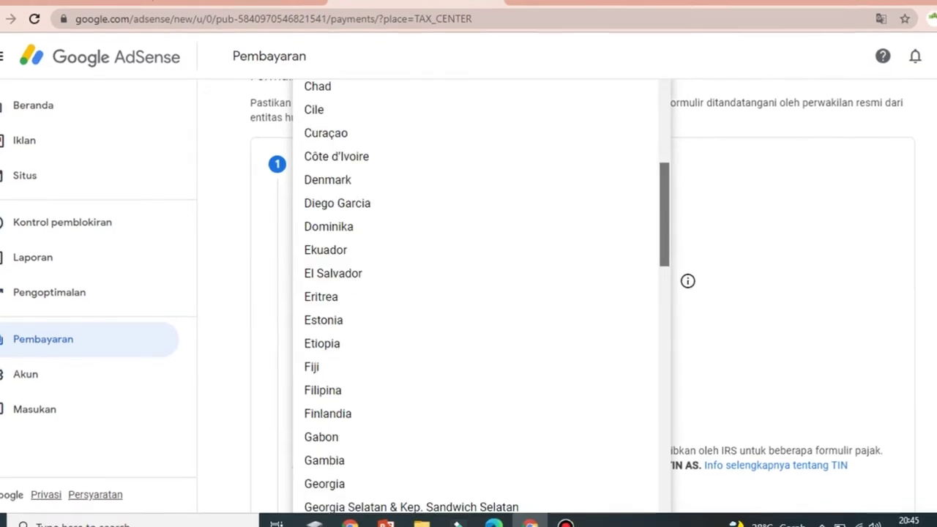
pyautogui.scroll(-3, 476, 293)
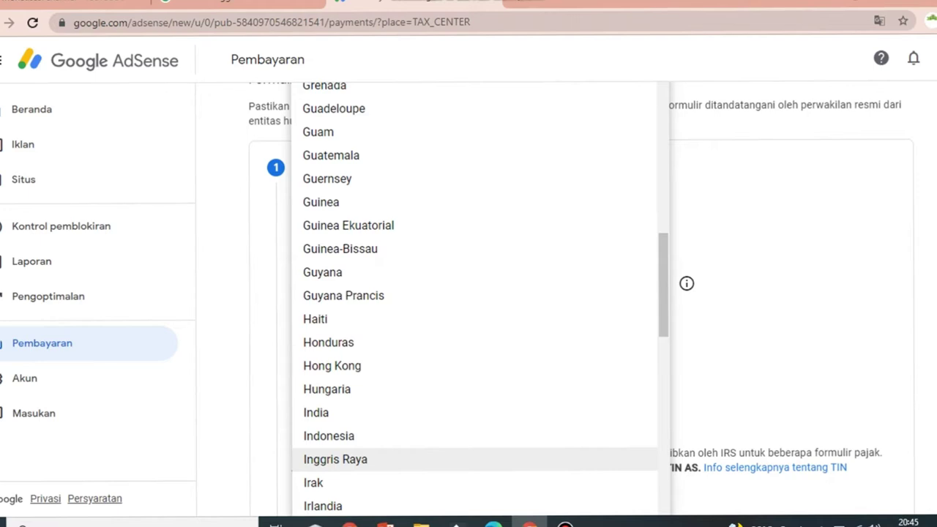
pyautogui.click(327, 439)
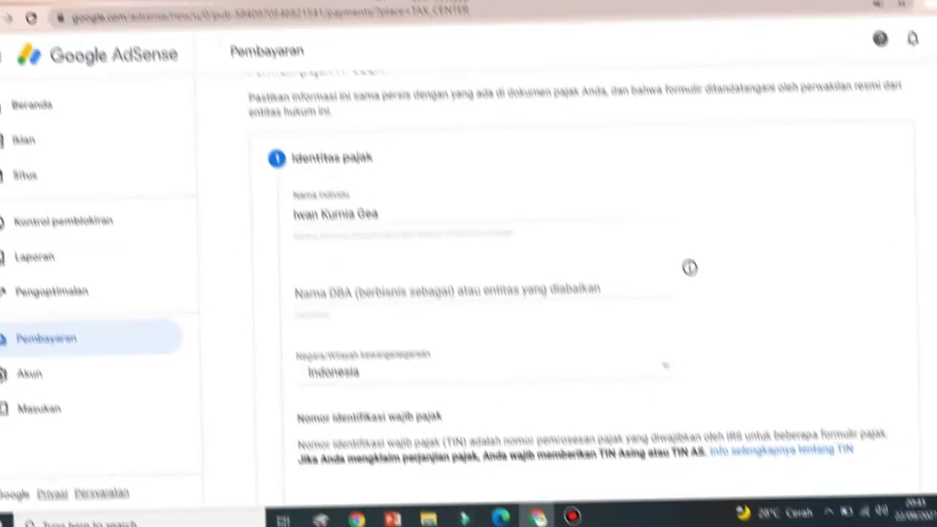
pyautogui.scroll(-4, 586, 293)
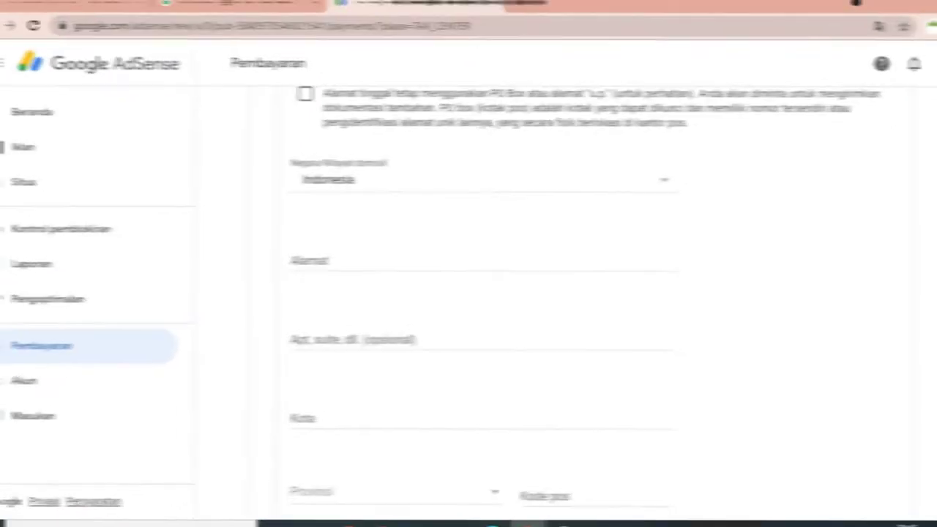
pyautogui.scroll(4, 557, 293)
pyautogui.scroll(-3, 556, 292)
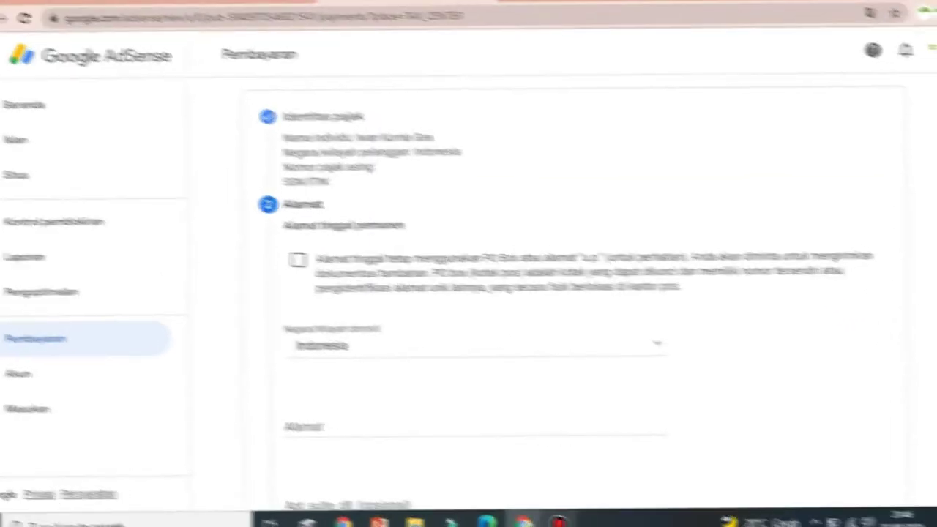
pyautogui.hotkey('alt', 'Tab')
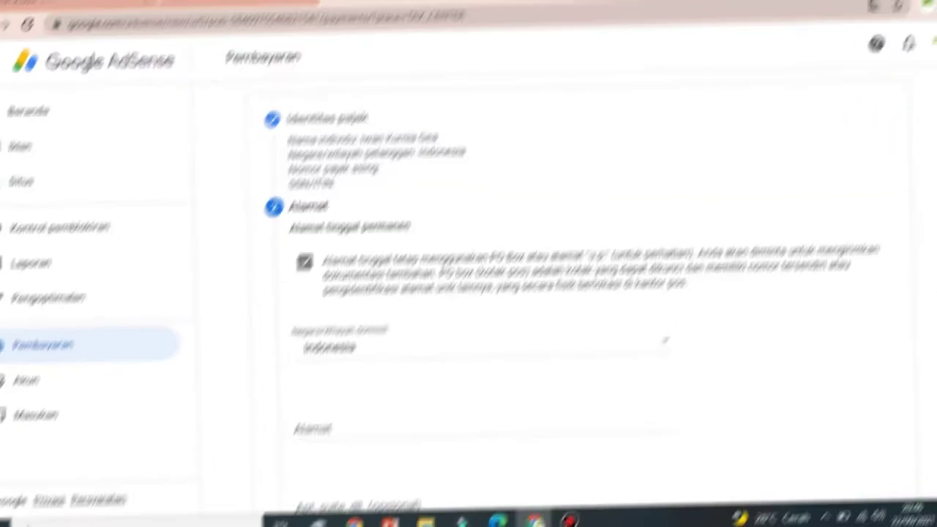
pyautogui.scroll(-3, 468, 293)
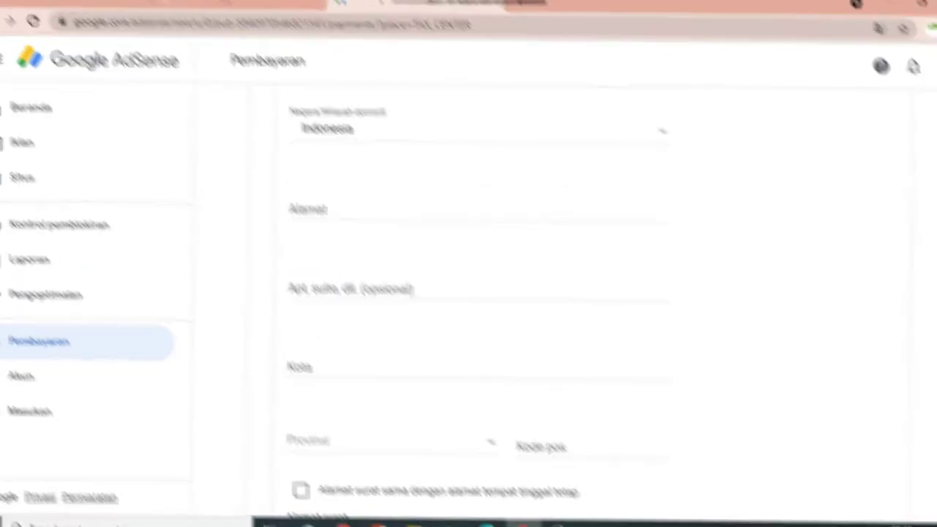
# Type the permanent street address with RT/RW, Kel., Kec. and Kab. details into the Alamat field.
pyautogui.click(292, 208)
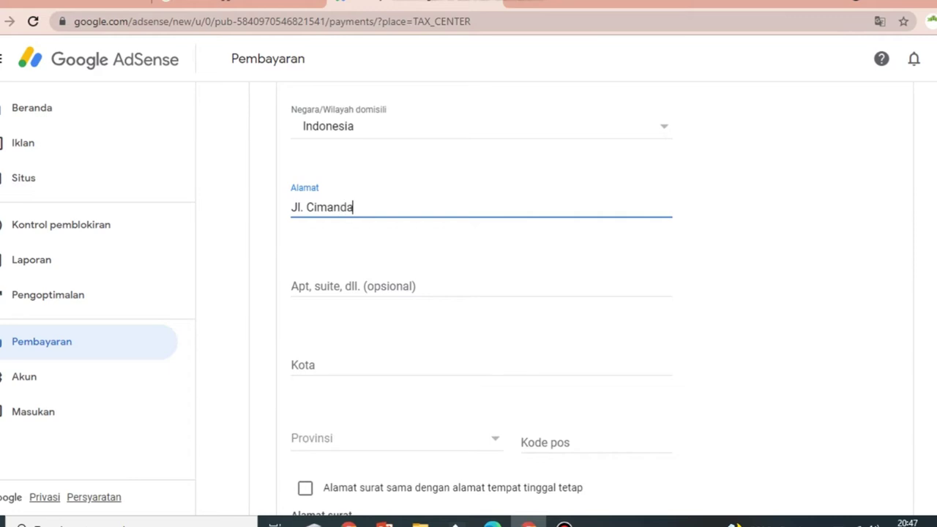
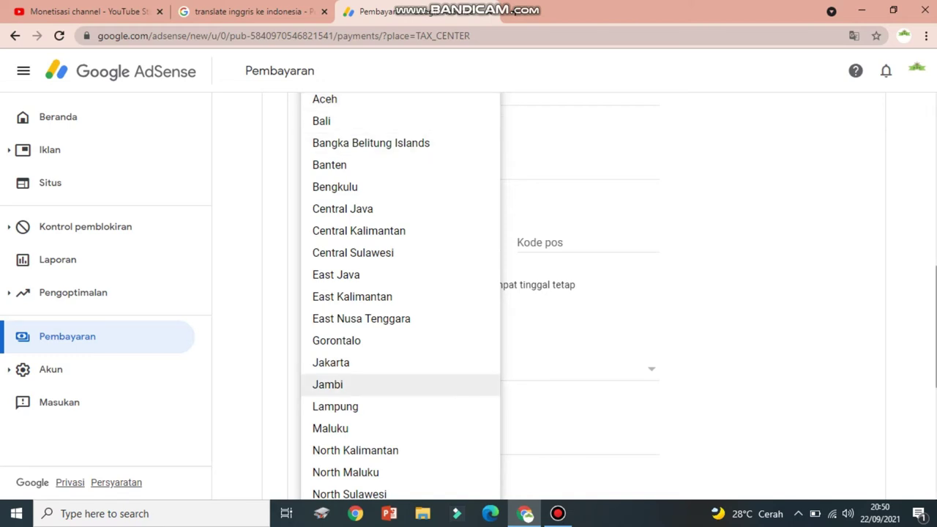
# Pick West Java from the Provinsi dropdown for the permanent address.
pyautogui.scroll(-4, 330, 384)
pyautogui.scroll(-3, 400, 293)
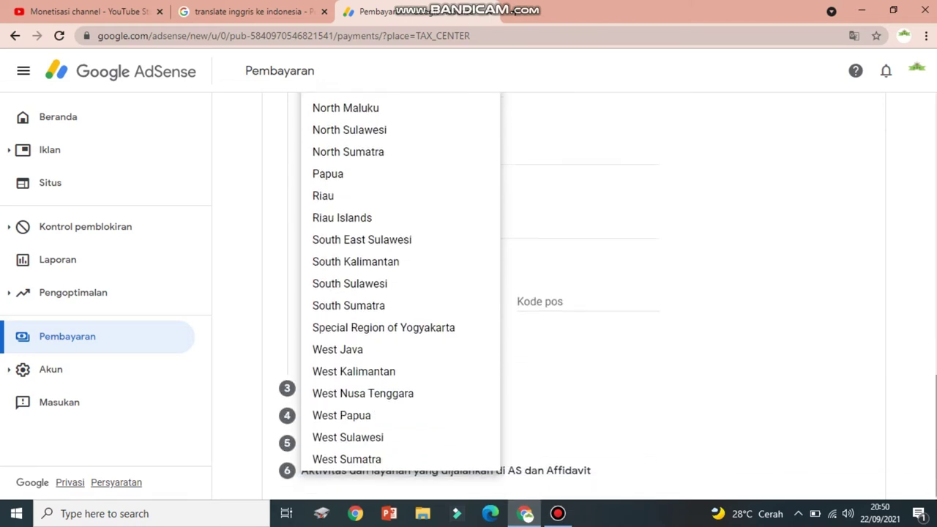
pyautogui.scroll(6, 401, 293)
pyautogui.scroll(-3, 401, 417)
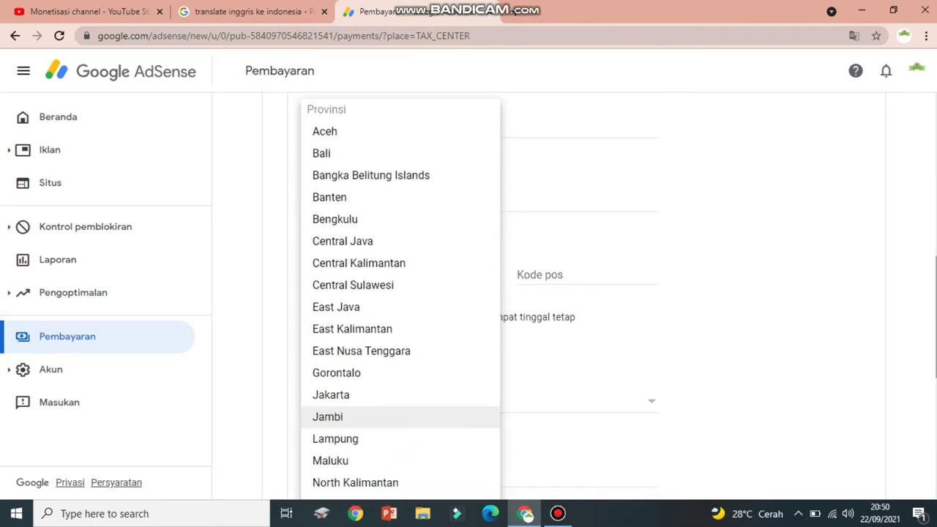
pyautogui.scroll(-5, 401, 293)
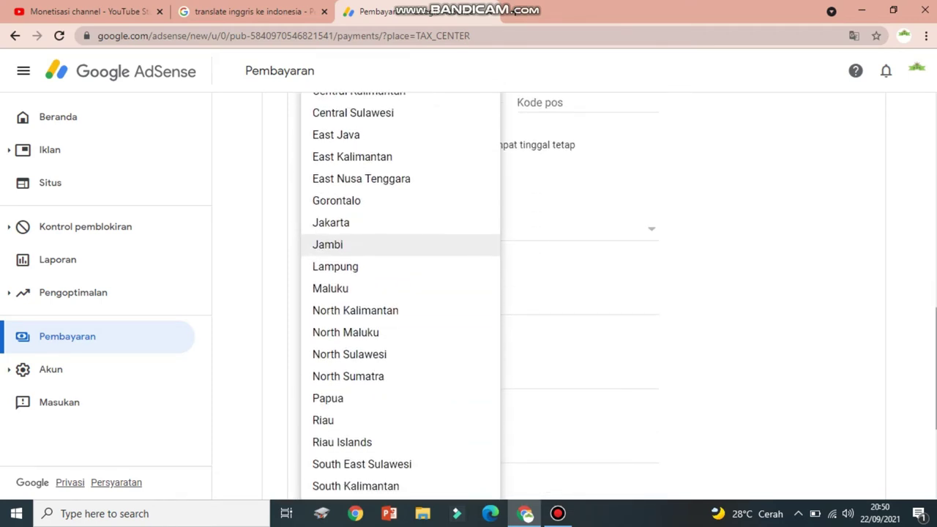
pyautogui.scroll(-4, 400, 293)
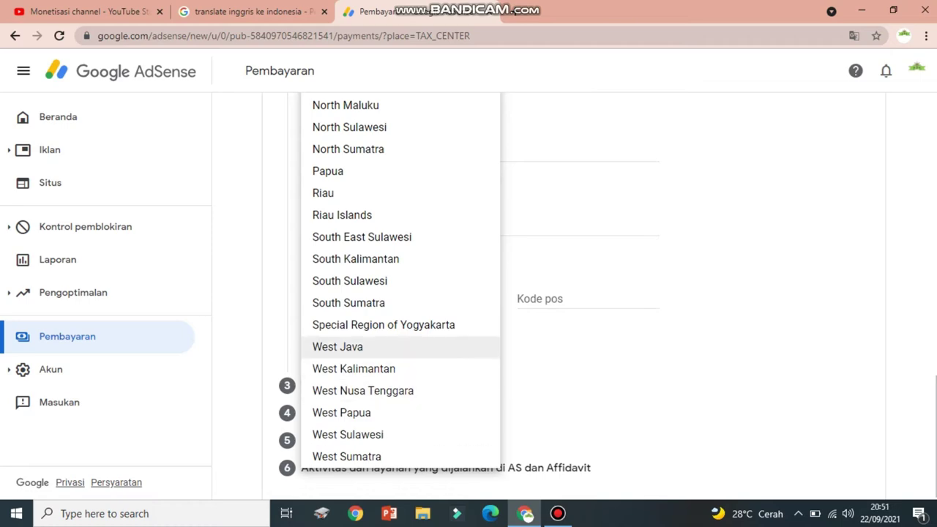
pyautogui.click(338, 346)
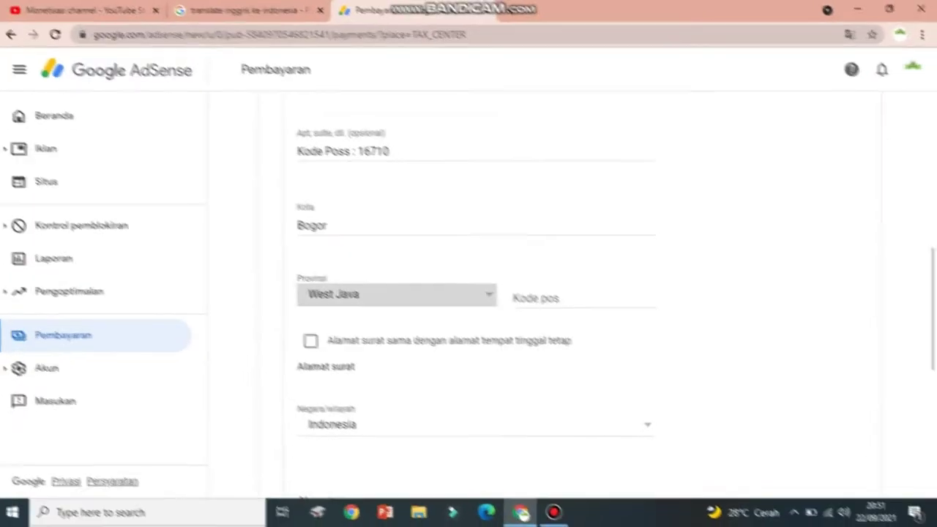
# Copy the postal code digits from the apartment line into the Kode pos field.
pyautogui.click(584, 295)
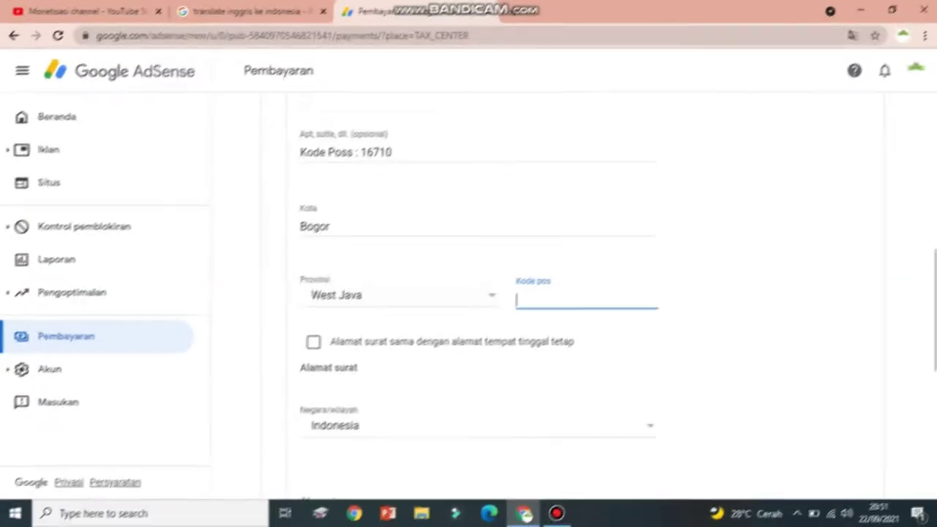
pyautogui.doubleClick(379, 149)
pyautogui.hotkey('ctrl', 'c')
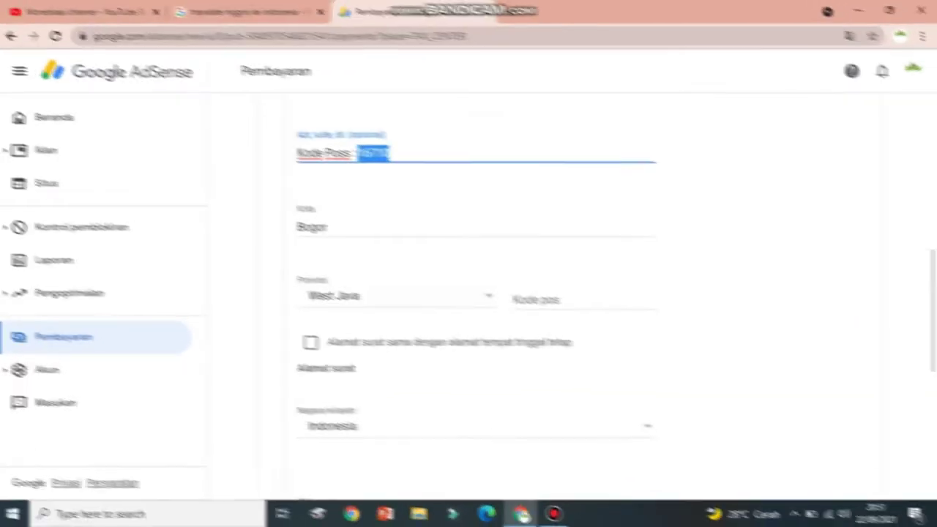
pyautogui.click(512, 297)
pyautogui.hotkey('ctrl', 'v')
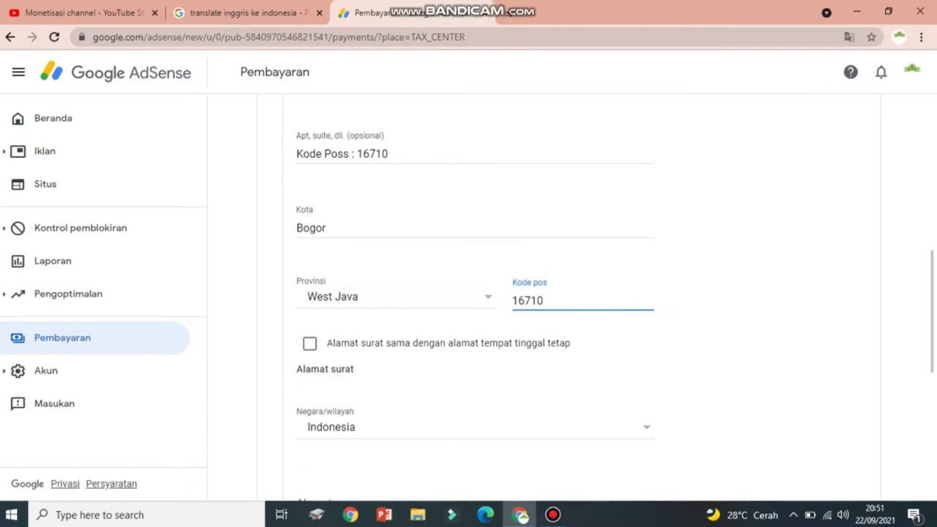
# Delete the leftover postal code text from the Apt, suite field.
pyautogui.scroll(2, 469, 293)
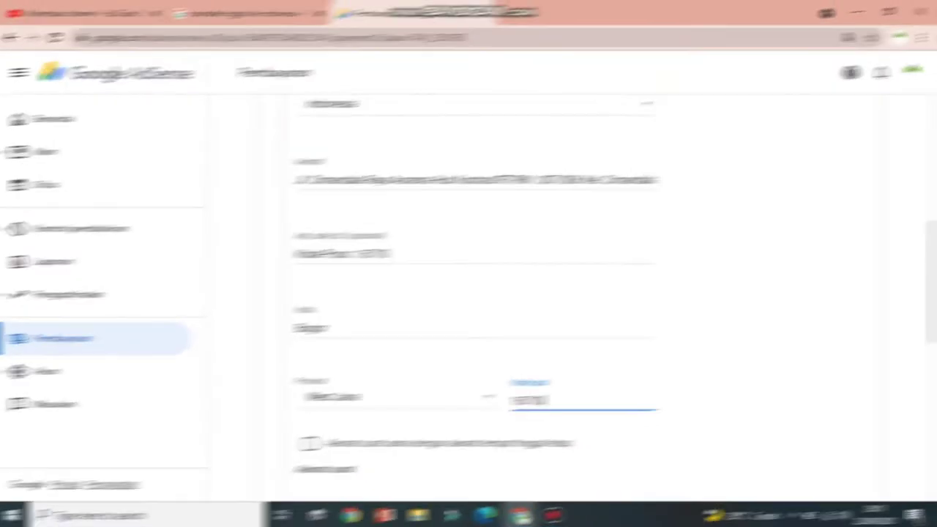
pyautogui.scroll(-2, 469, 293)
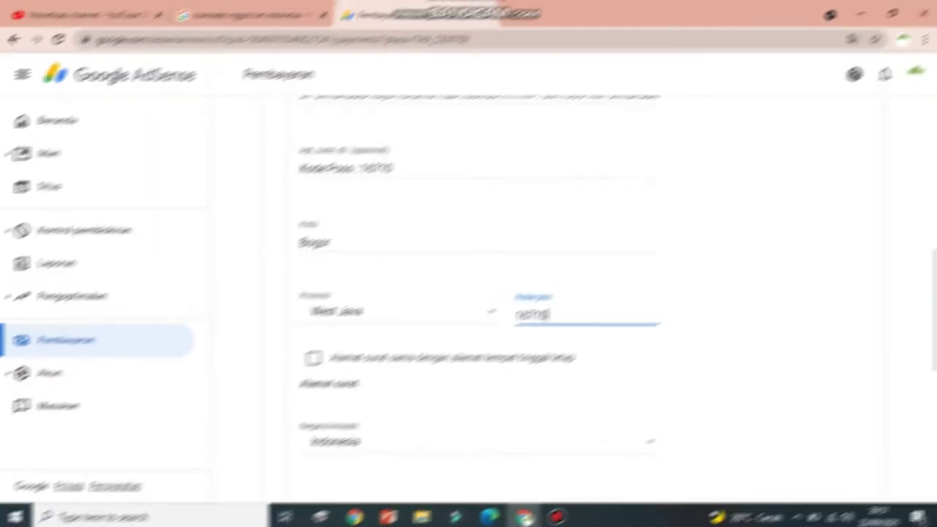
pyautogui.moveTo(388, 167); pyautogui.dragTo(297, 167)
pyautogui.press('BackSpace')
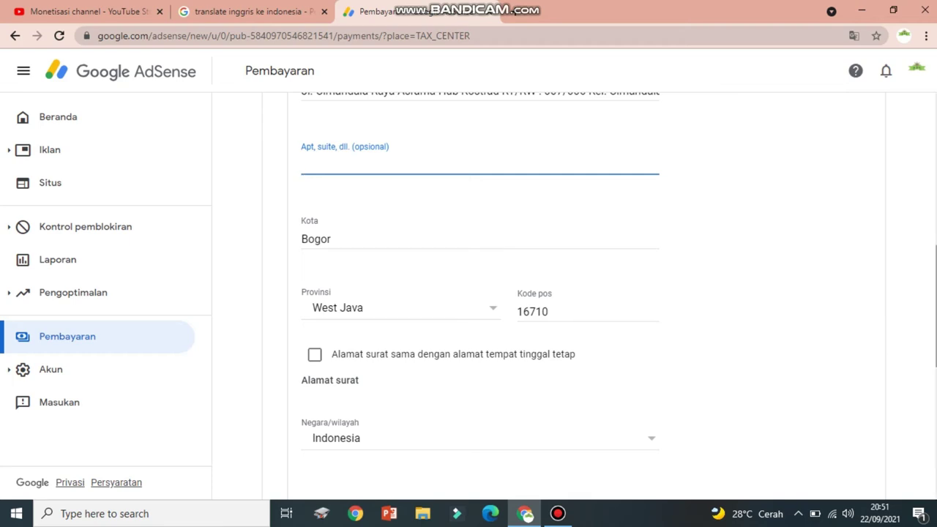
# Tick the mailing-address-same-as-permanent box, then untick it to show separate fields again.
pyautogui.scroll(-2, 480, 293)
pyautogui.scroll(-1, 480, 293)
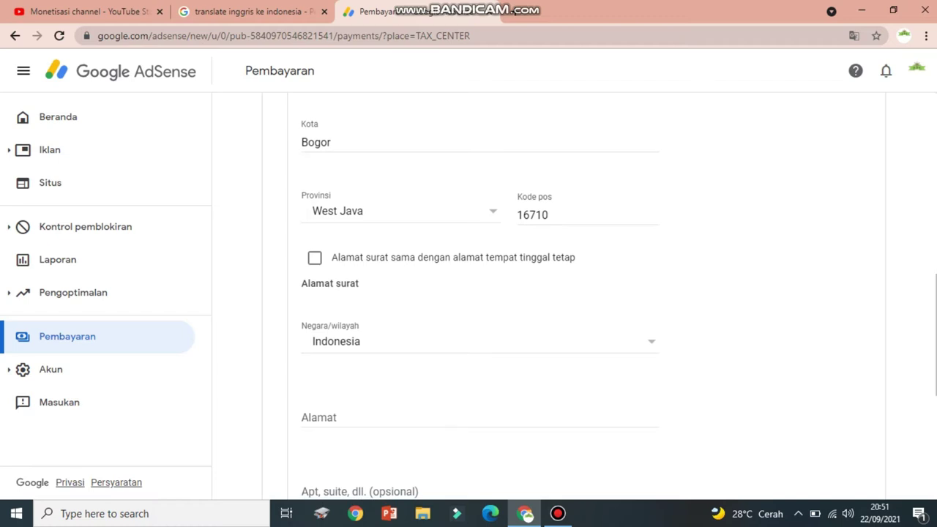
pyautogui.click(314, 257)
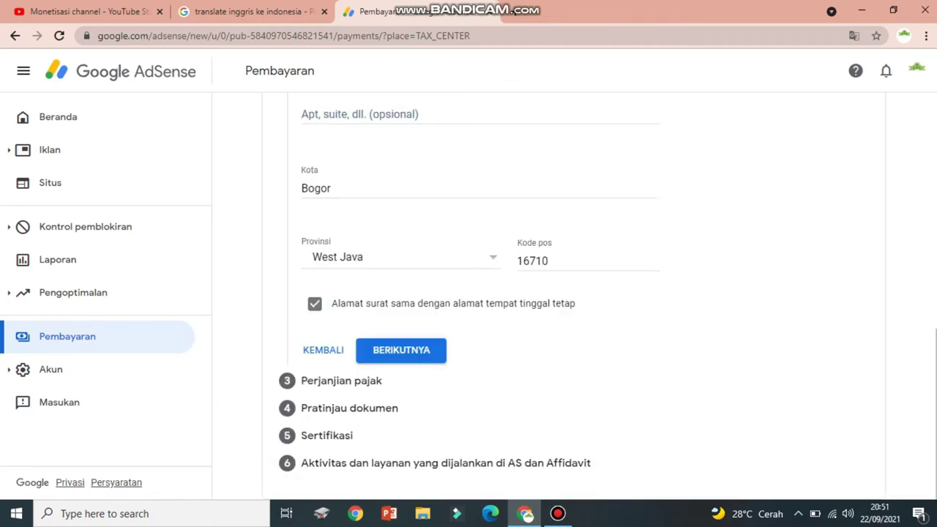
pyautogui.press('space')
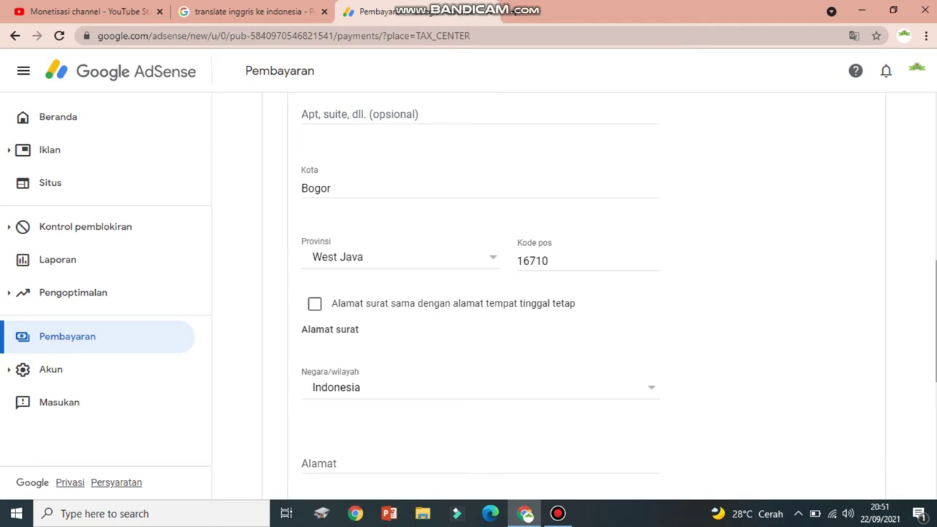
# Scroll through the address form to review the entered details.
pyautogui.scroll(-3, 480, 283)
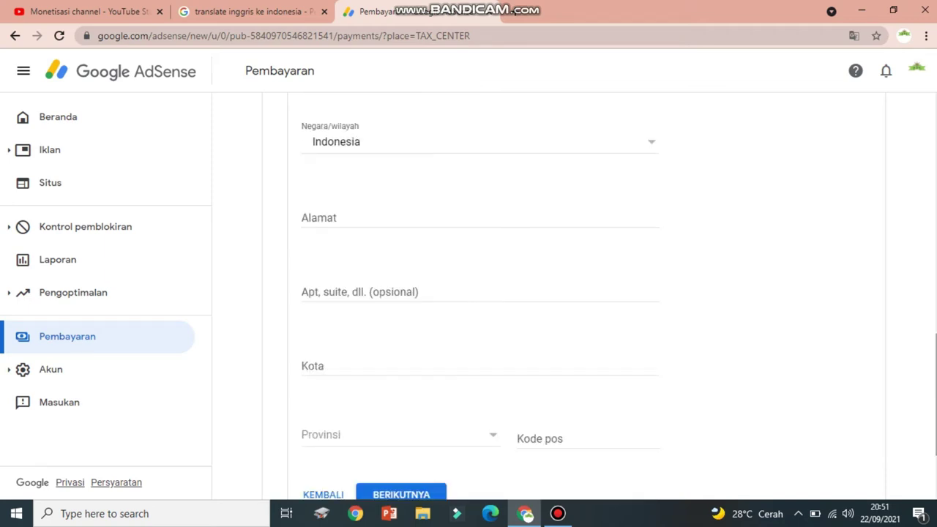
pyautogui.scroll(-1, 481, 305)
pyautogui.scroll(4, 480, 304)
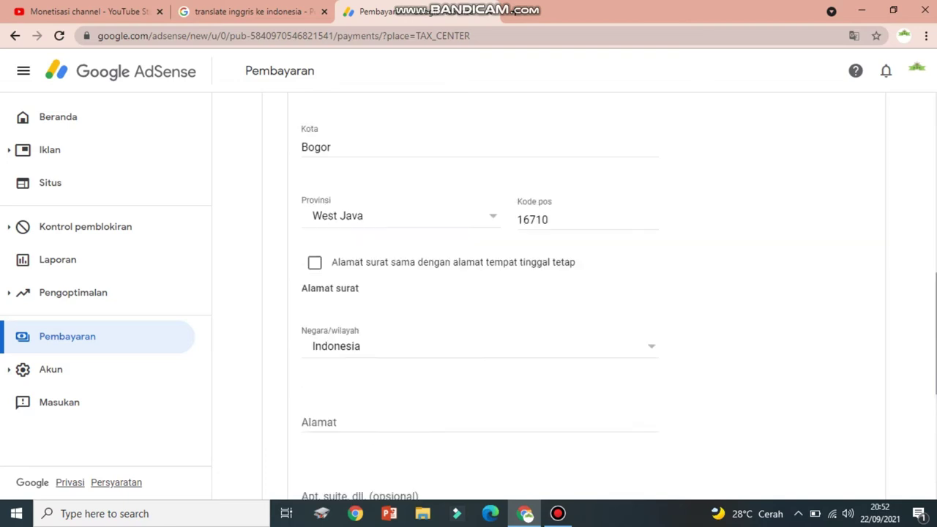
pyautogui.scroll(-5, 481, 305)
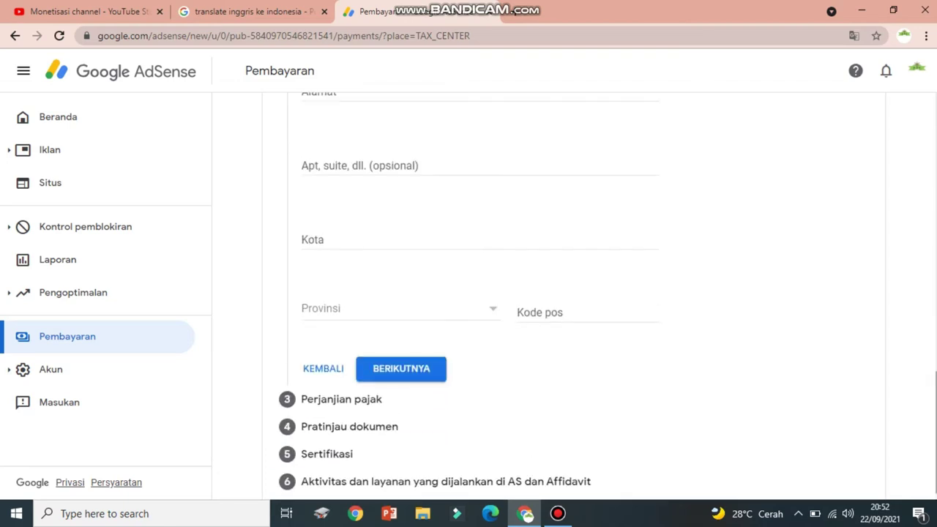
pyautogui.scroll(5, 481, 305)
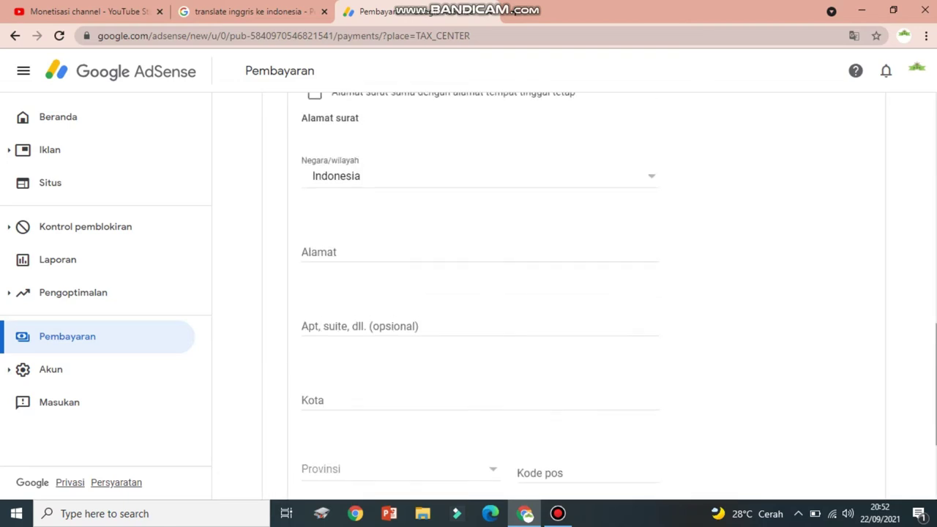
pyautogui.scroll(5, 480, 304)
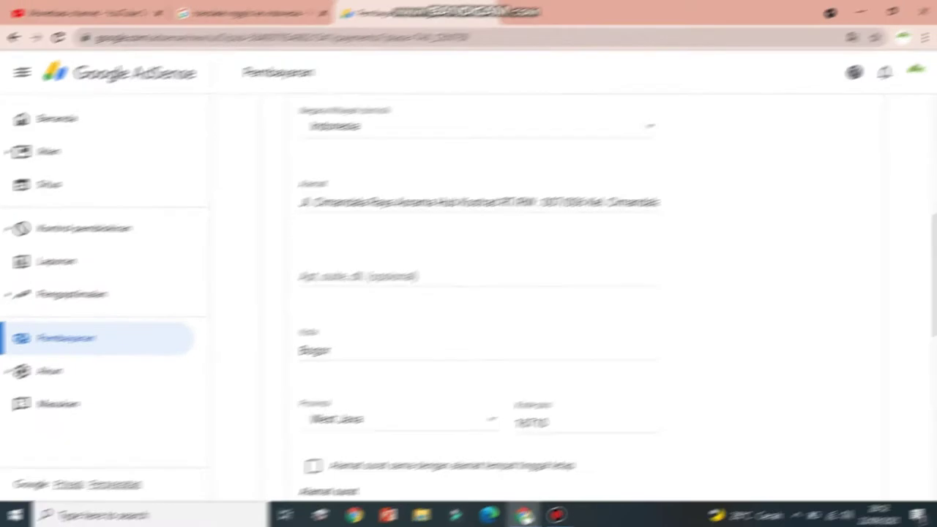
pyautogui.scroll(-5, 480, 305)
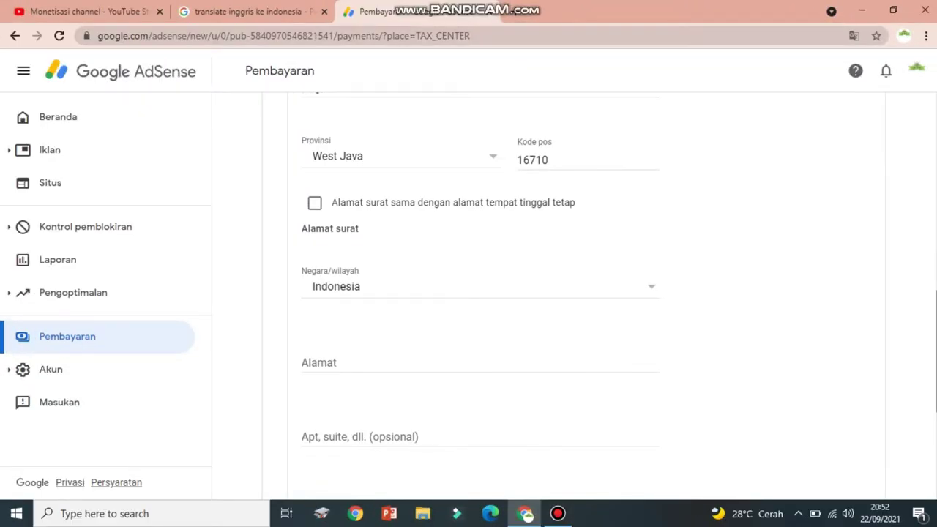
pyautogui.scroll(3, 481, 293)
pyautogui.scroll(1, 480, 293)
pyautogui.scroll(1, 481, 293)
pyautogui.scroll(-5, 481, 293)
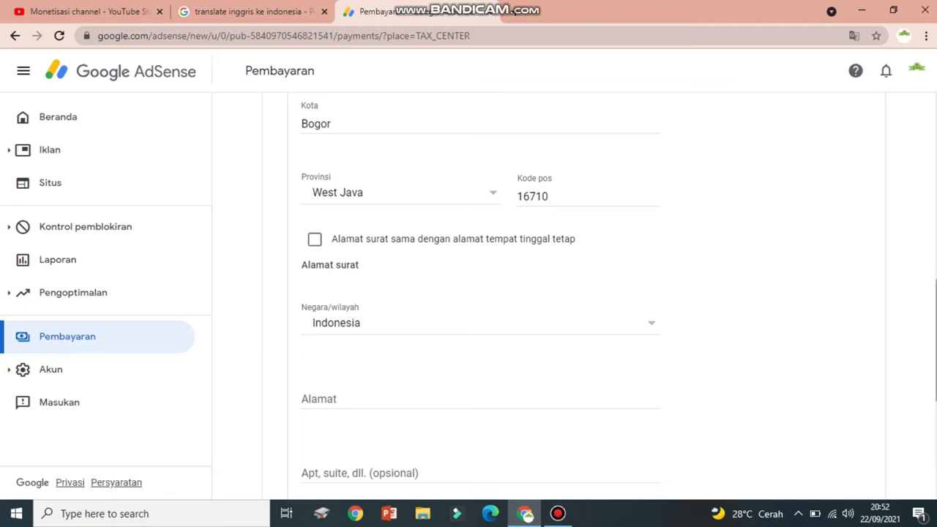
pyautogui.scroll(-4, 480, 288)
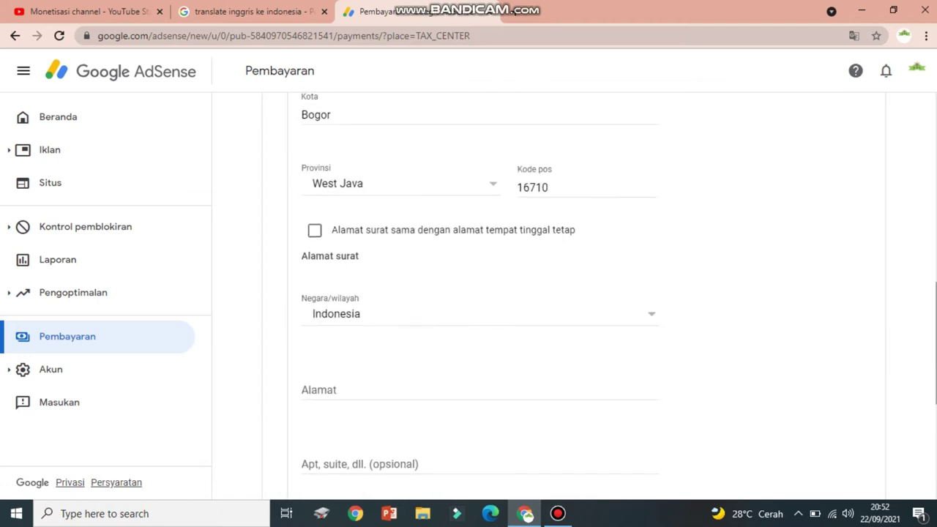
pyautogui.scroll(2, 479, 286)
pyautogui.scroll(-1, 479, 293)
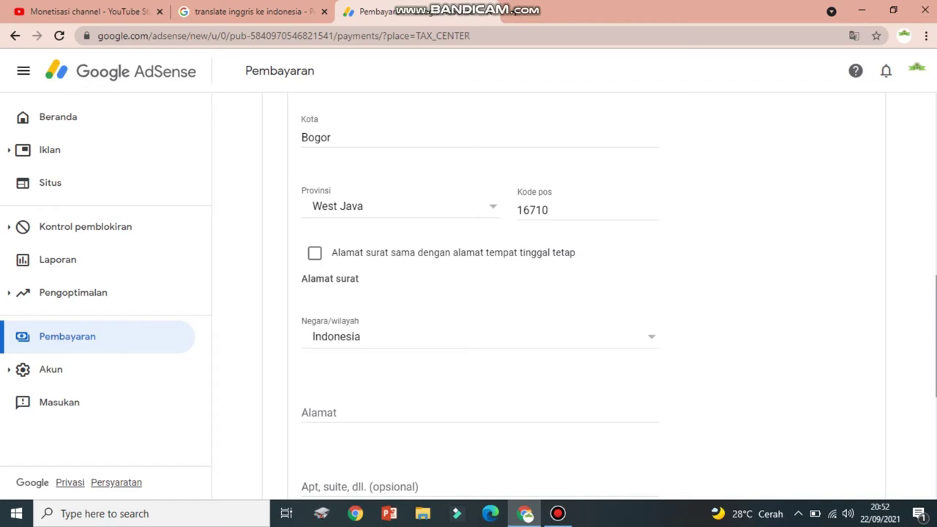
pyautogui.scroll(3, 480, 293)
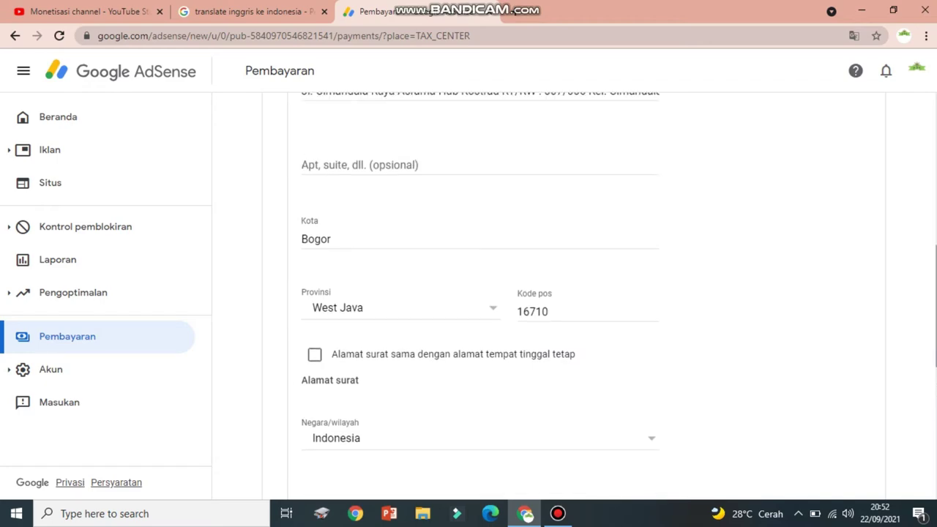
pyautogui.scroll(1, 469, 293)
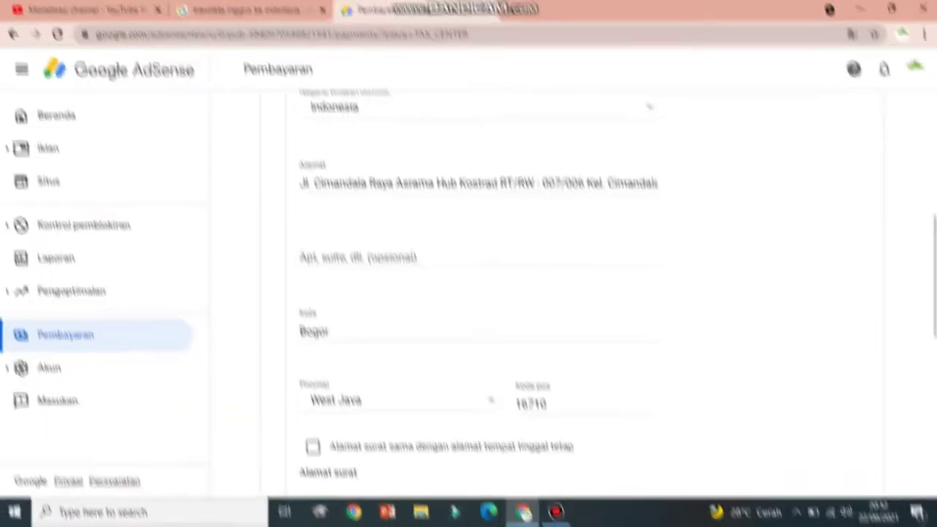
# Complete the street address, mark the mailing address as the same, and continue.
pyautogui.click(575, 188)
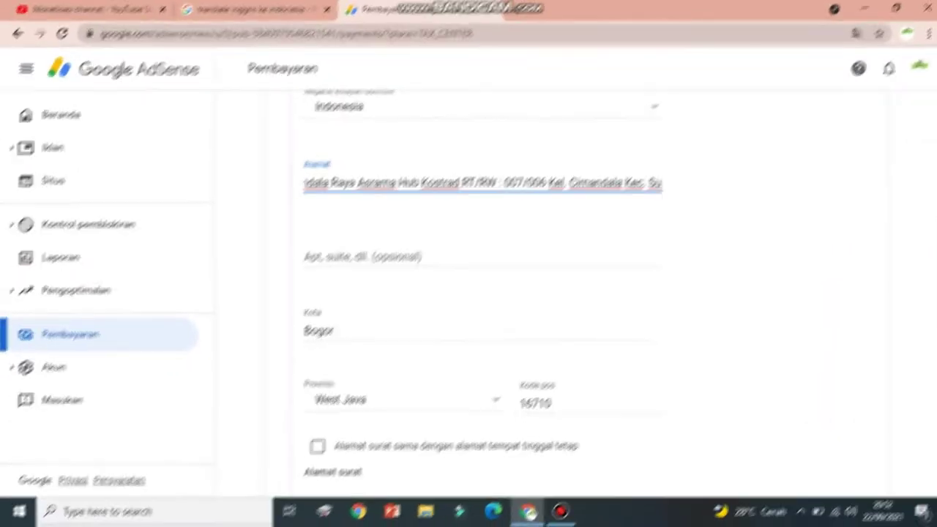
pyautogui.write('karaja Kab. Bogor -Jawa')
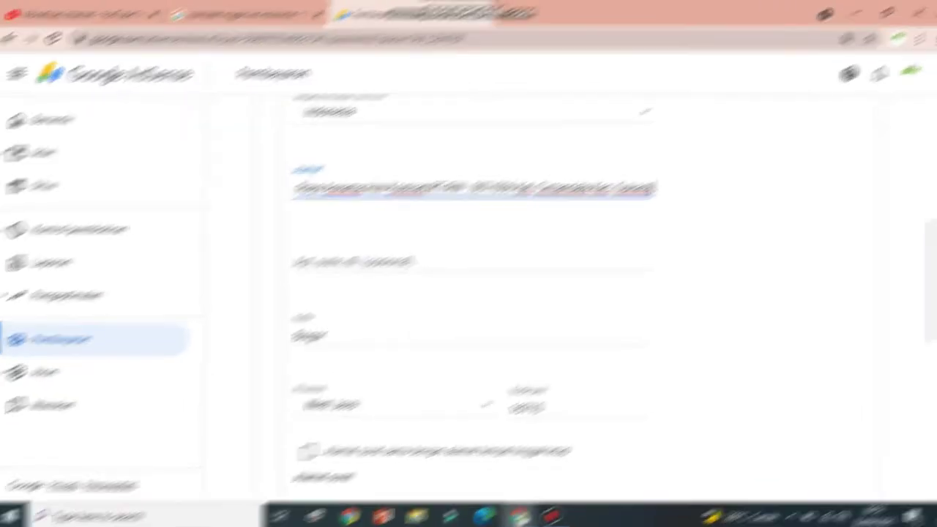
pyautogui.write(' Barat')
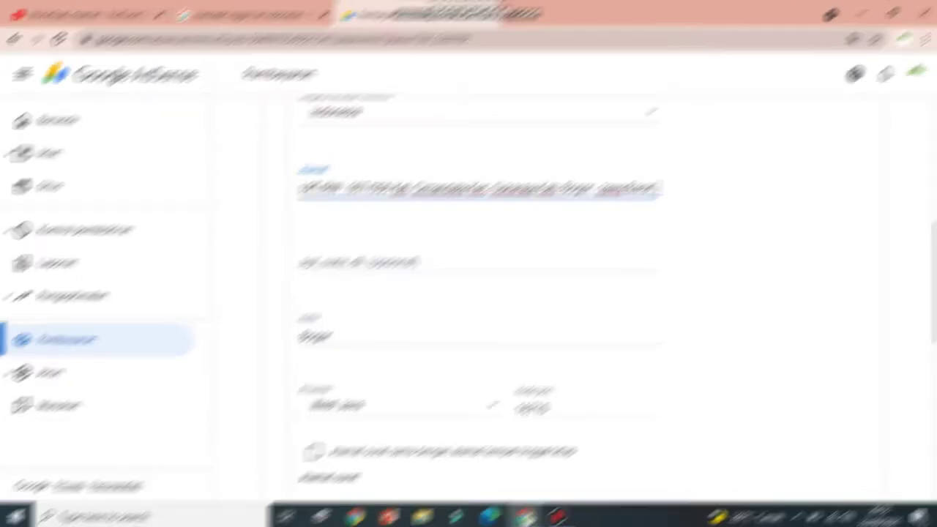
pyautogui.scroll(-4, 484, 293)
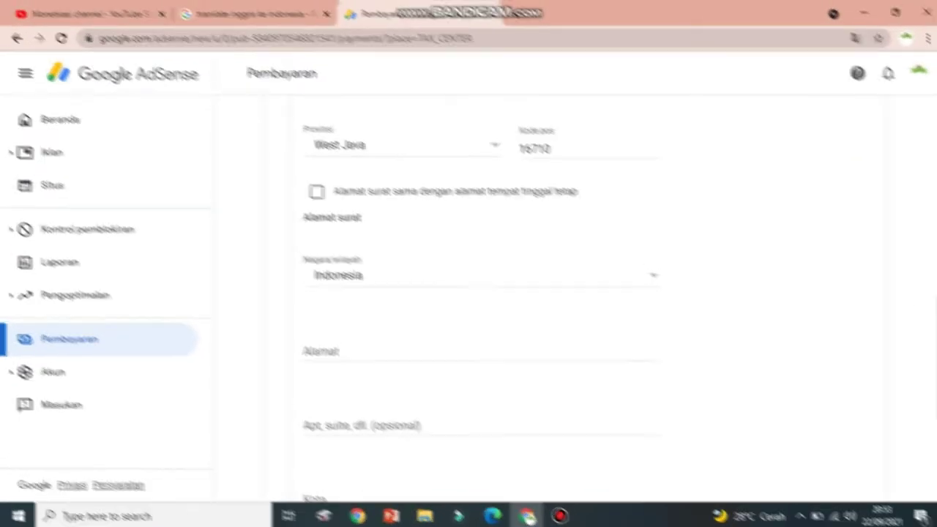
pyautogui.click(314, 188)
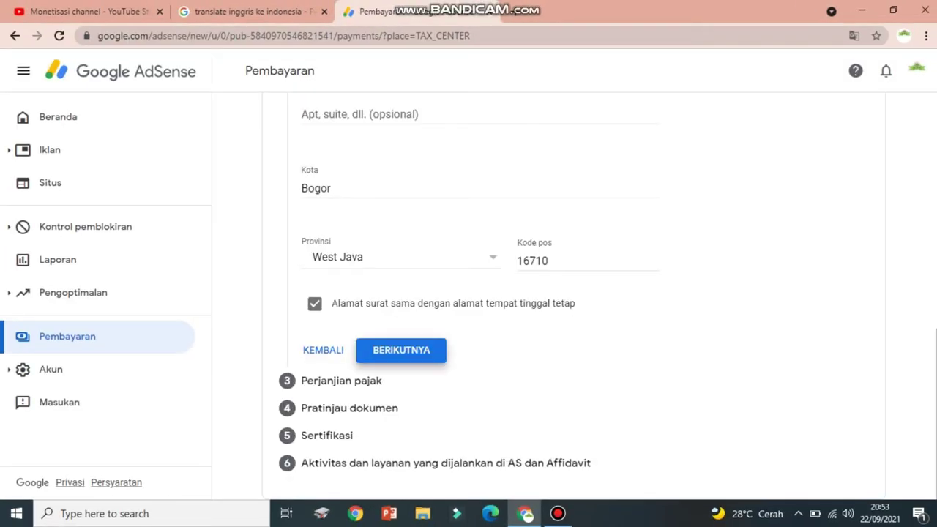
pyautogui.click(401, 350)
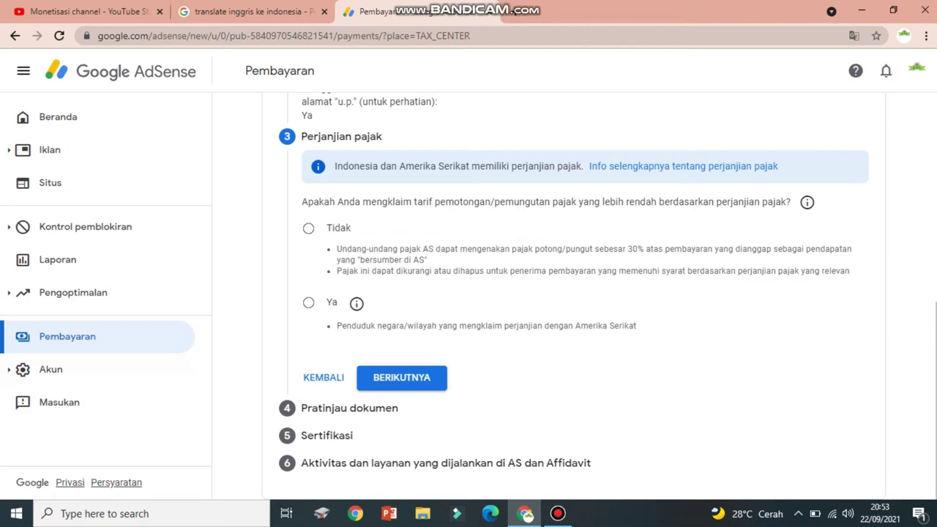
# Answer Tidak to the Perjanjian pajak question and move to the next step.
pyautogui.click(308, 228)
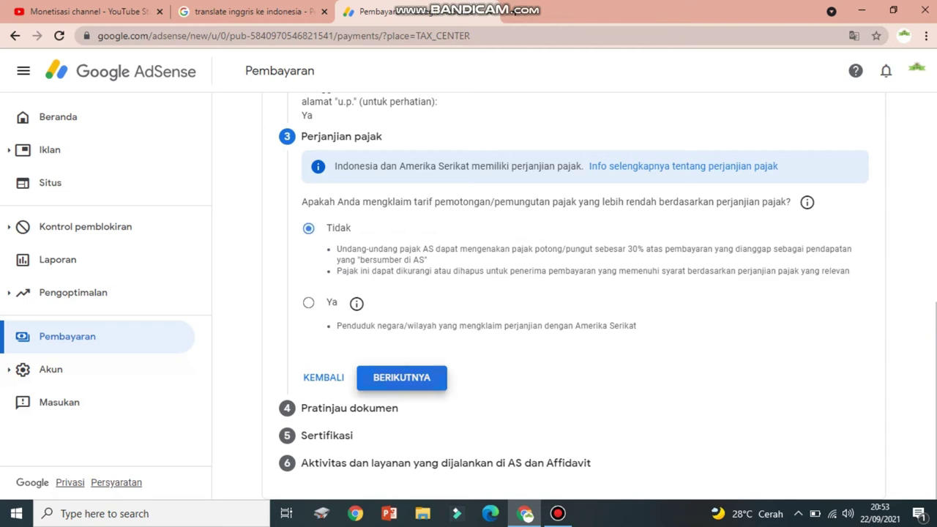
pyautogui.click(401, 377)
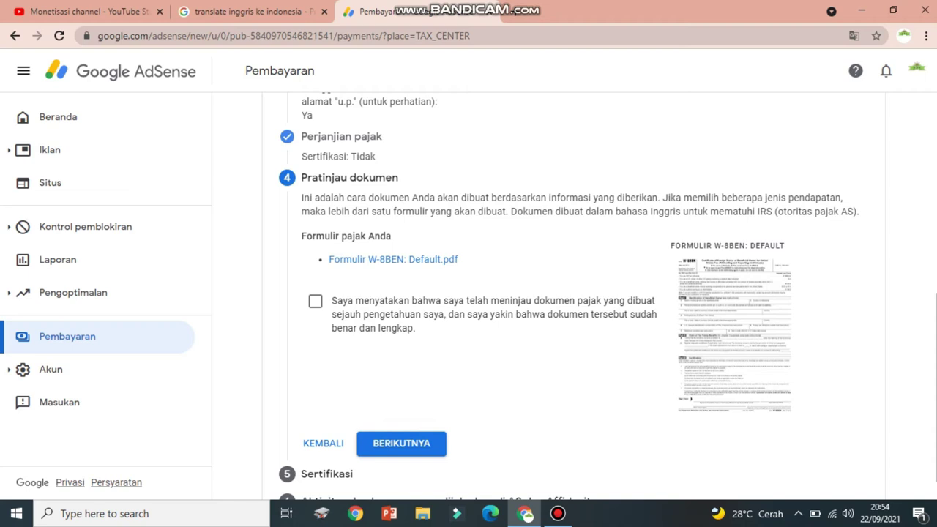
# Review the W-8BEN Default preview, tick the reviewed-and-correct declaration, and continue.
pyautogui.moveTo(325, 260); pyautogui.dragTo(732, 410)
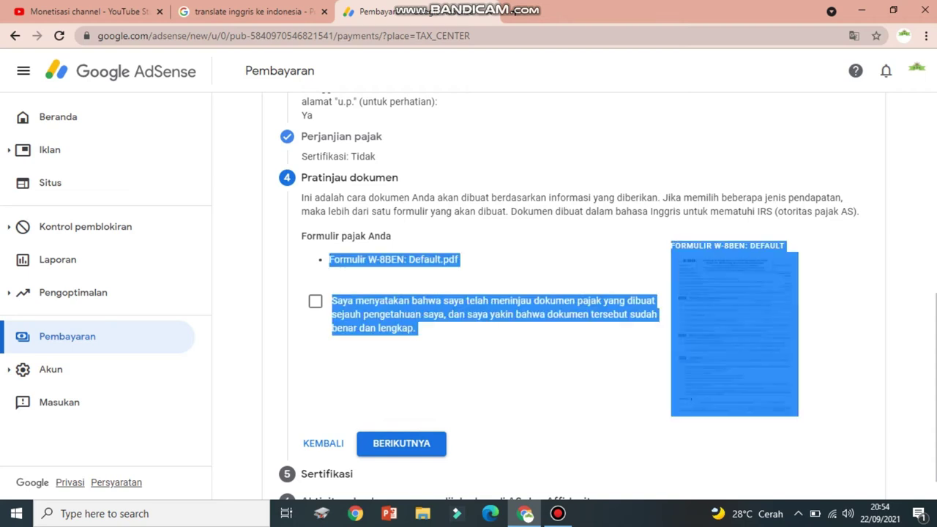
pyautogui.click(732, 410)
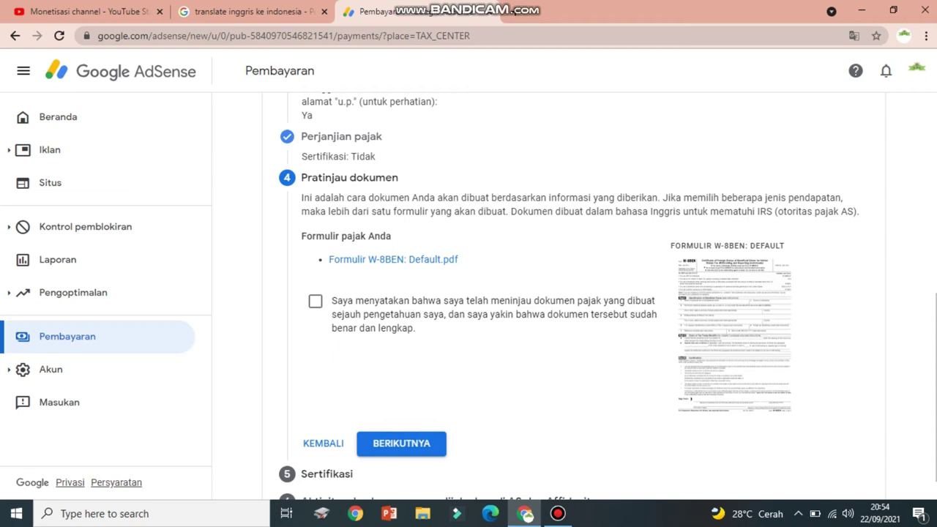
pyautogui.click(315, 301)
pyautogui.click(402, 443)
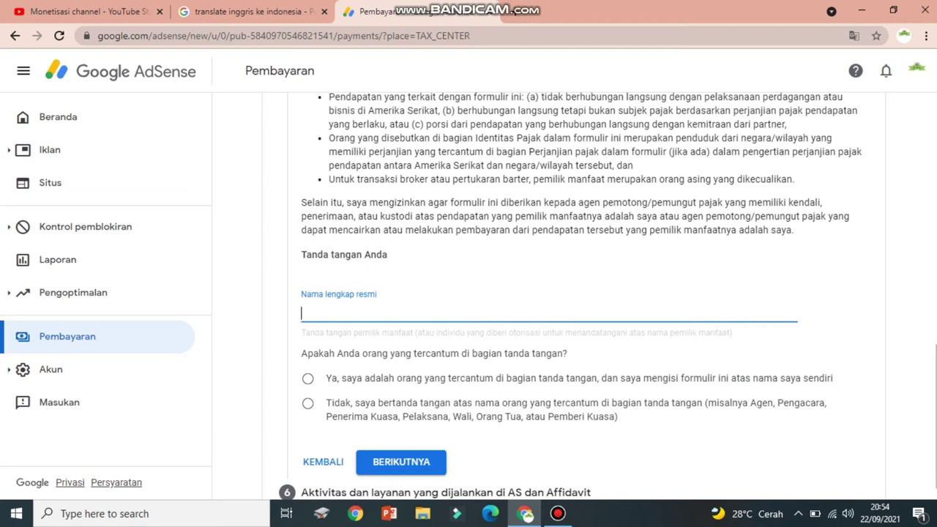
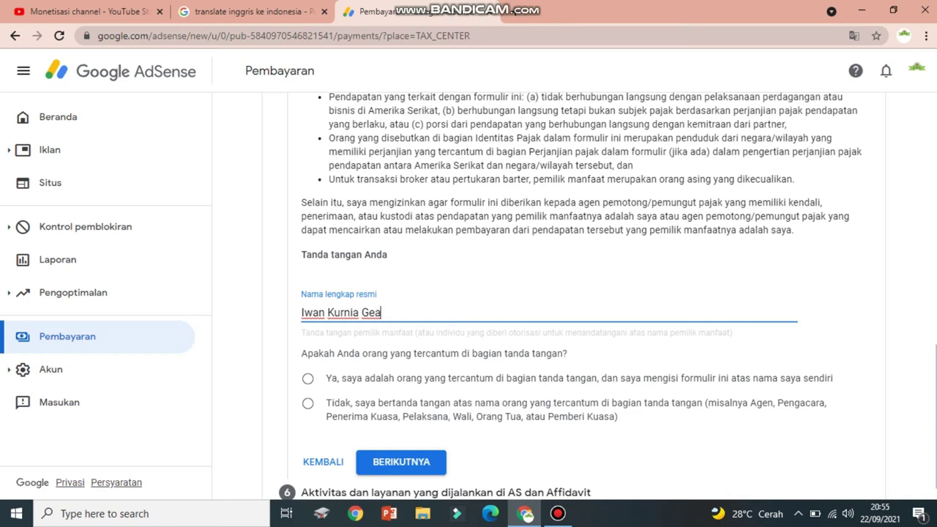
# Enter the account holder's full legal name, choose Ya as the named person, and continue.
pyautogui.click(308, 379)
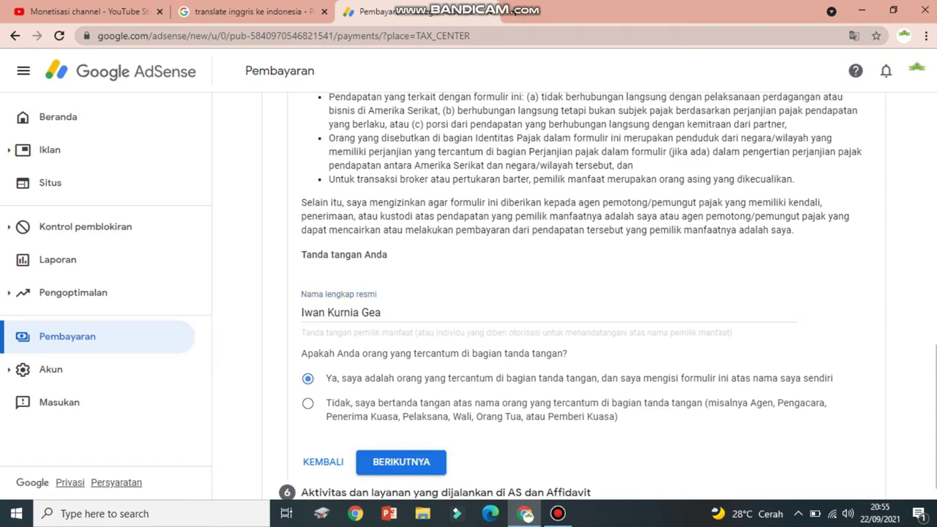
pyautogui.click(401, 462)
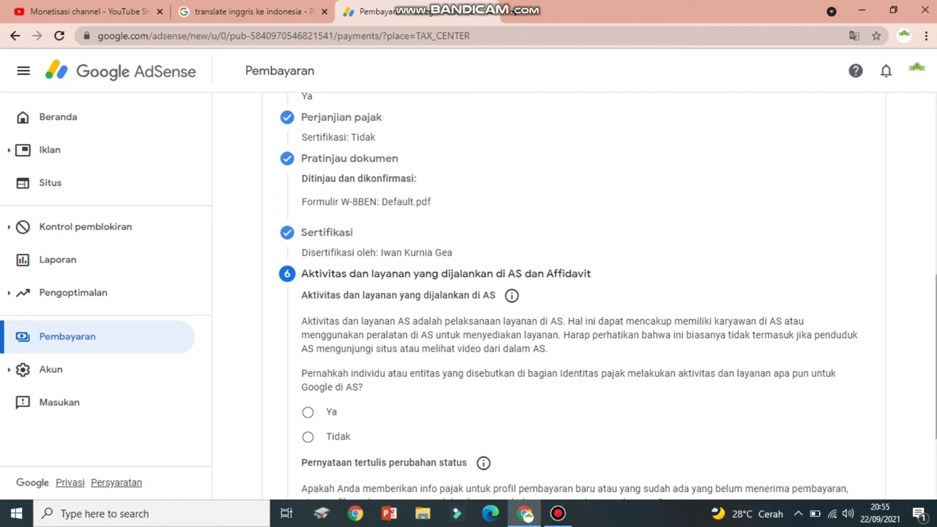
# Answer Tidak on US activities, affirm outside-US services, choose new payment profile, and submit with KIRIM.
pyautogui.scroll(-2, 572, 293)
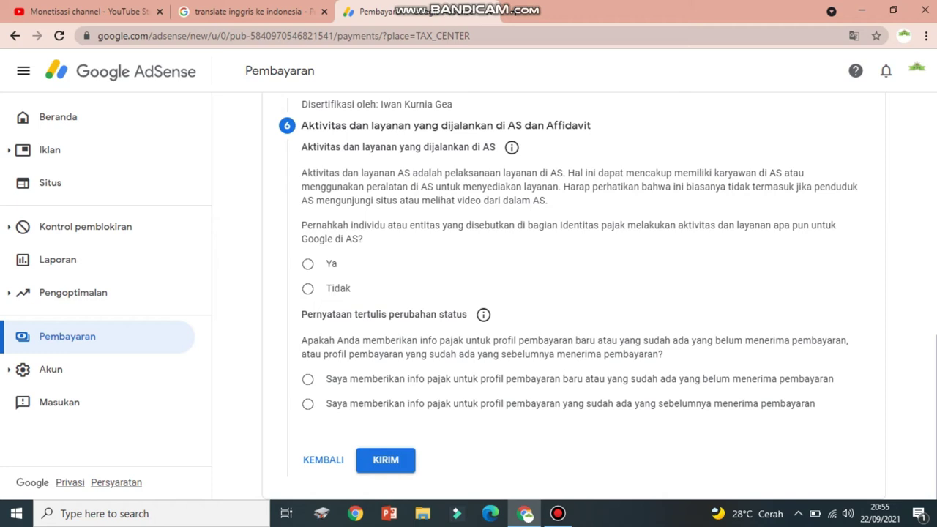
pyautogui.click(307, 288)
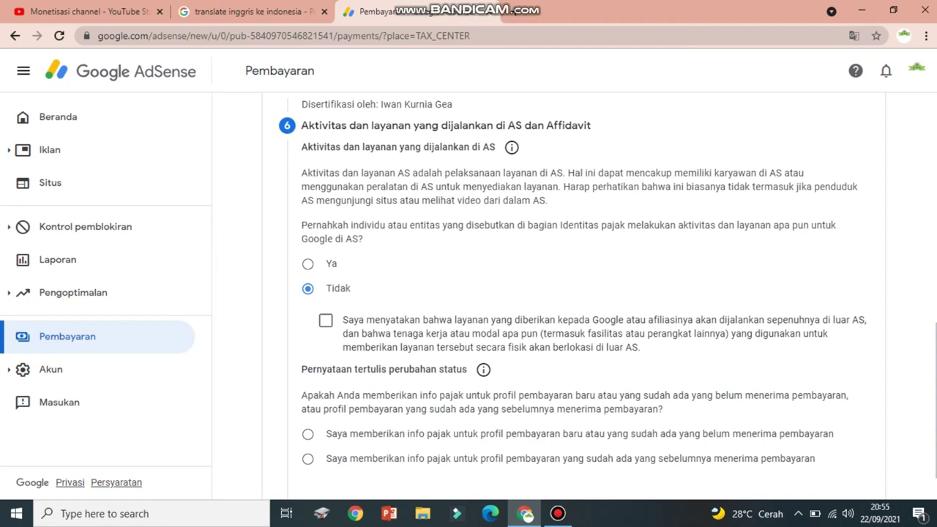
pyautogui.click(326, 320)
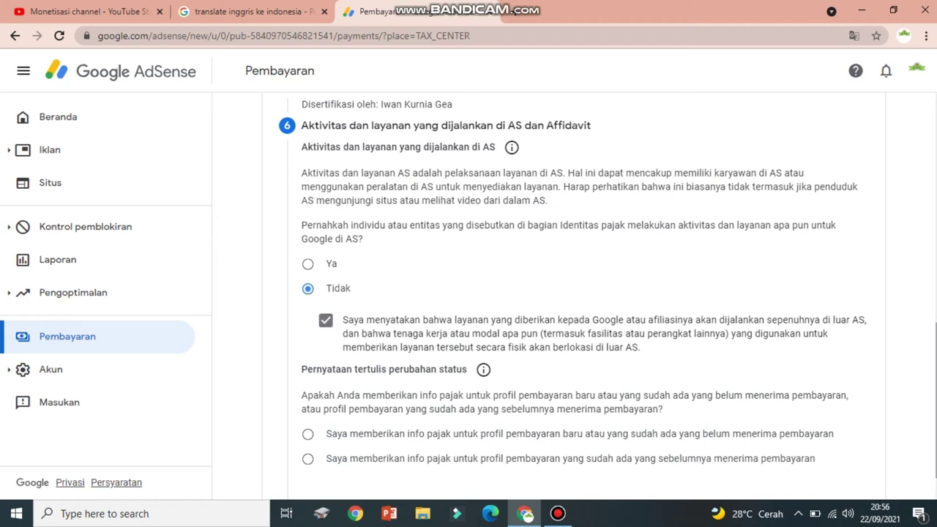
pyautogui.scroll(-1, 572, 300)
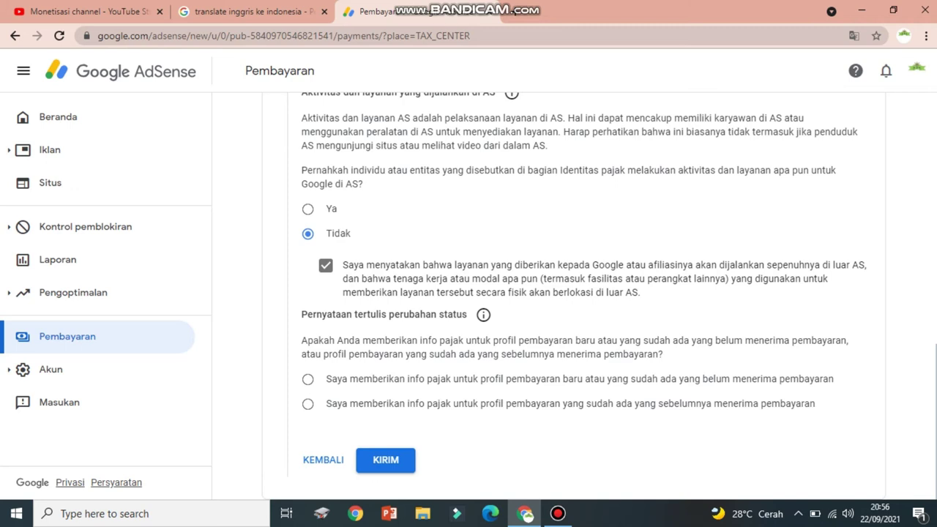
pyautogui.click(308, 379)
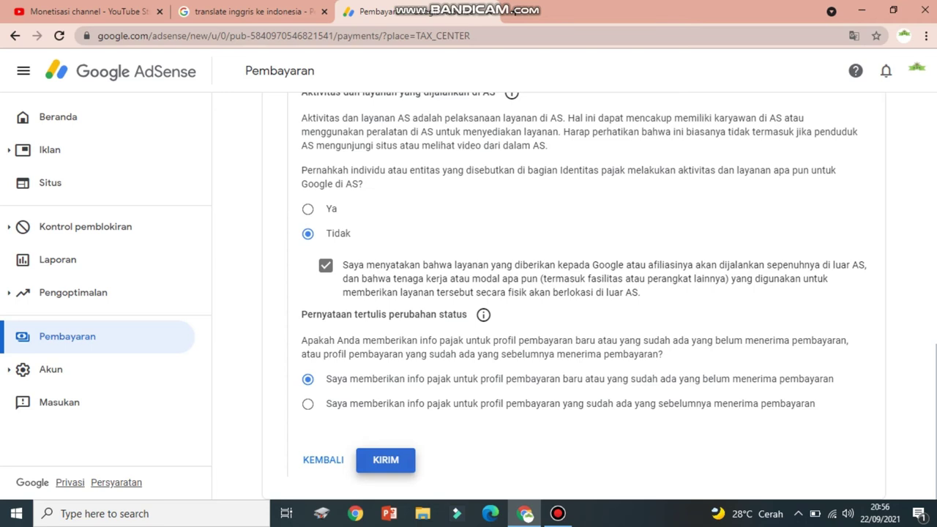
pyautogui.click(385, 460)
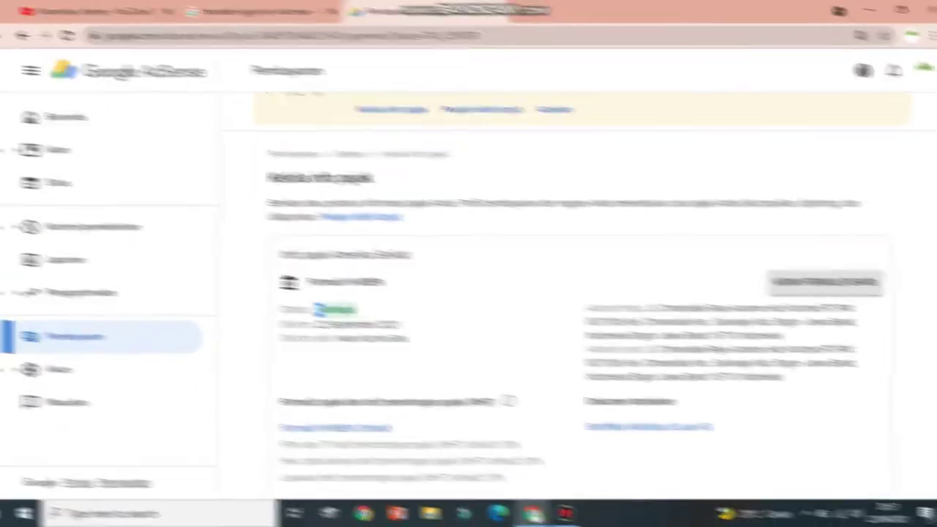
# Review the approved W-8BEN status and tax info summary on Kelola info pajak.
pyautogui.moveTo(366, 326); pyautogui.dragTo(393, 341)
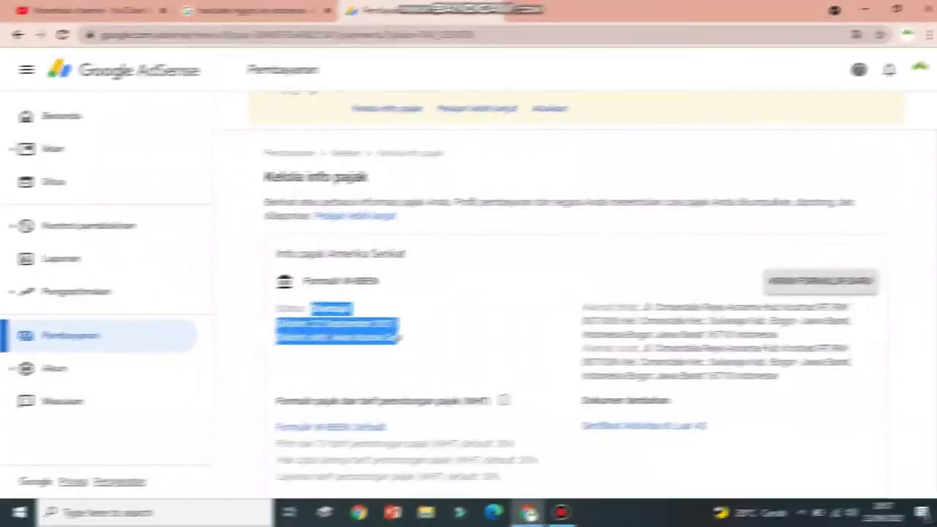
pyautogui.click(392, 341)
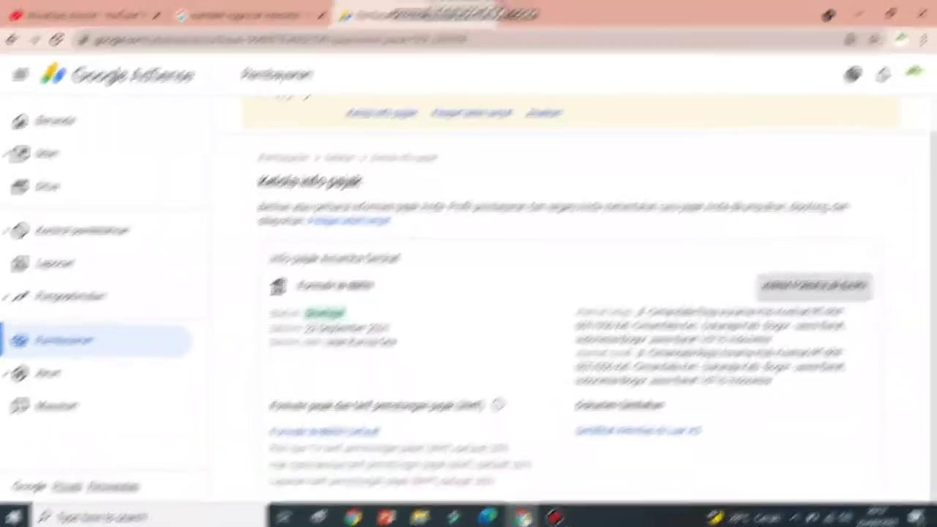
pyautogui.moveTo(260, 178); pyautogui.dragTo(396, 341)
pyautogui.click(396, 341)
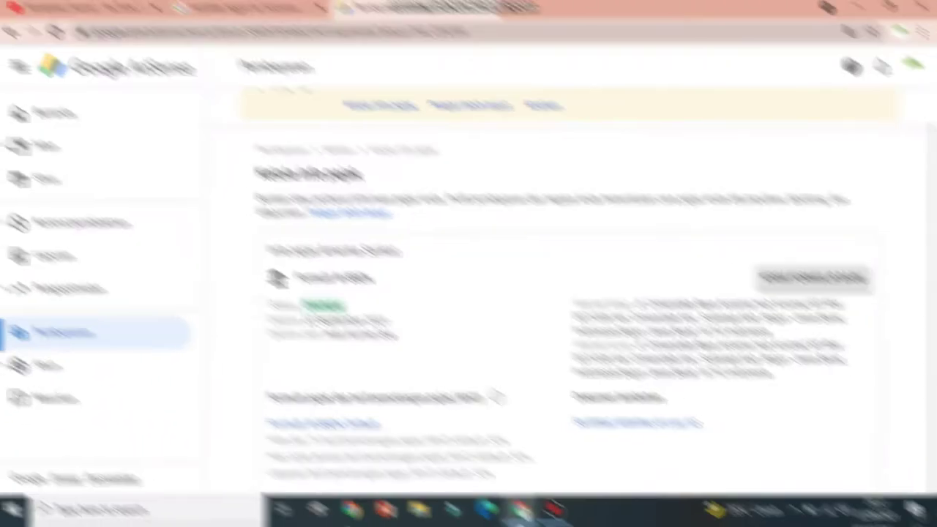
# Reload the tax info page, then open a new tab showing the Google apps list.
pyautogui.press('F5')
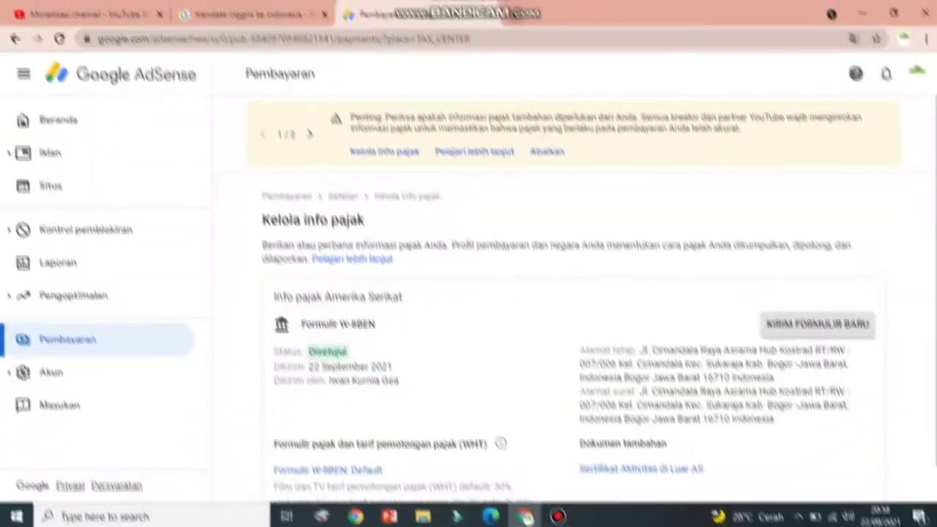
pyautogui.click(514, 10)
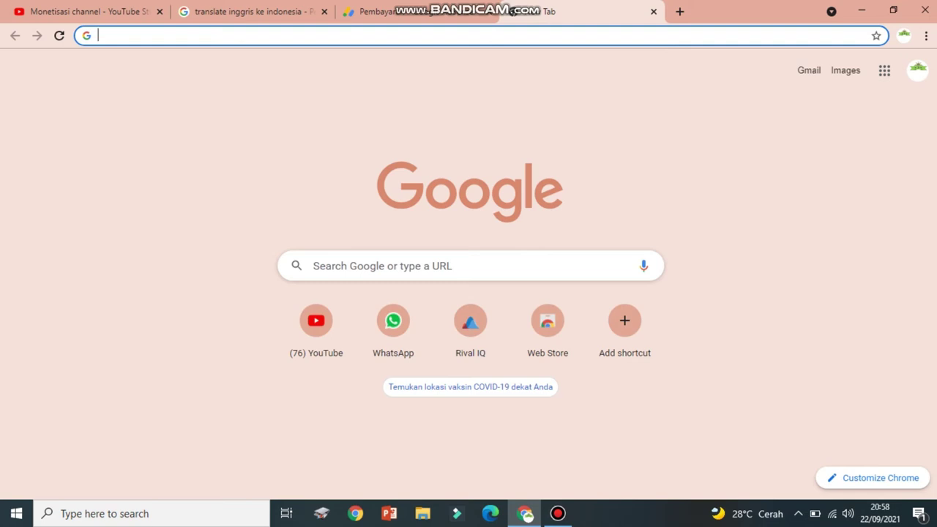
pyautogui.click(884, 70)
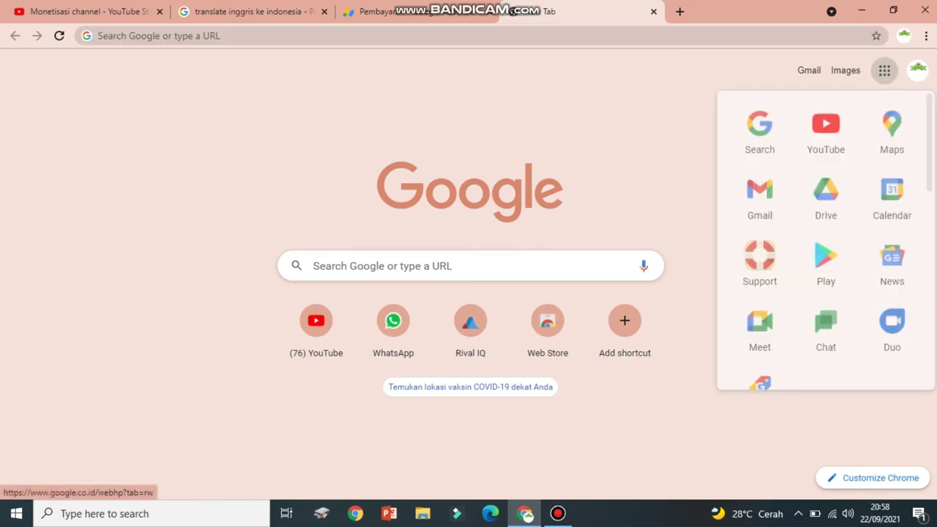